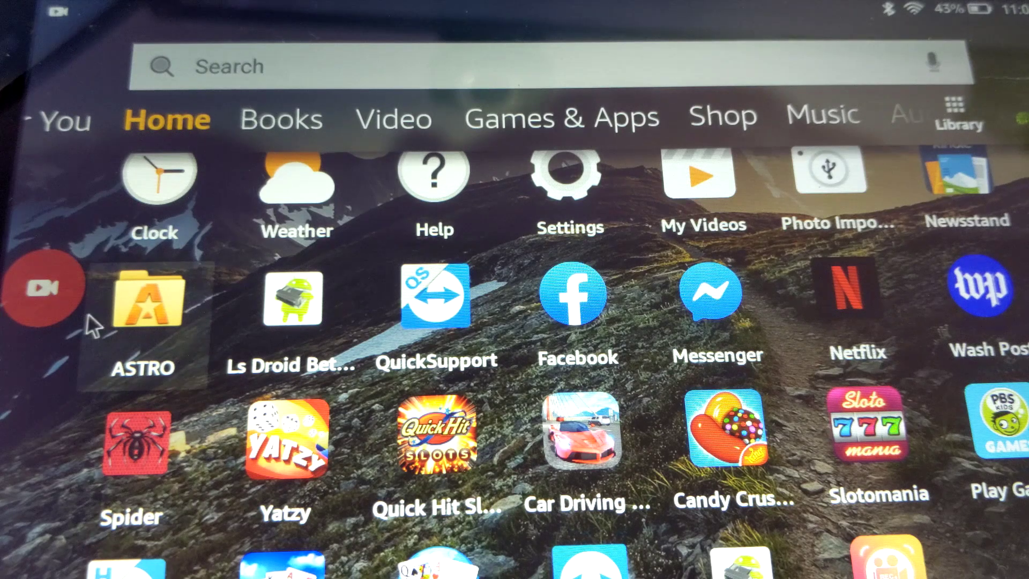
Start a new screen recording from the floating Screen Recorder bubble
{"action": "left_click", "coordinate": [51, 295]}
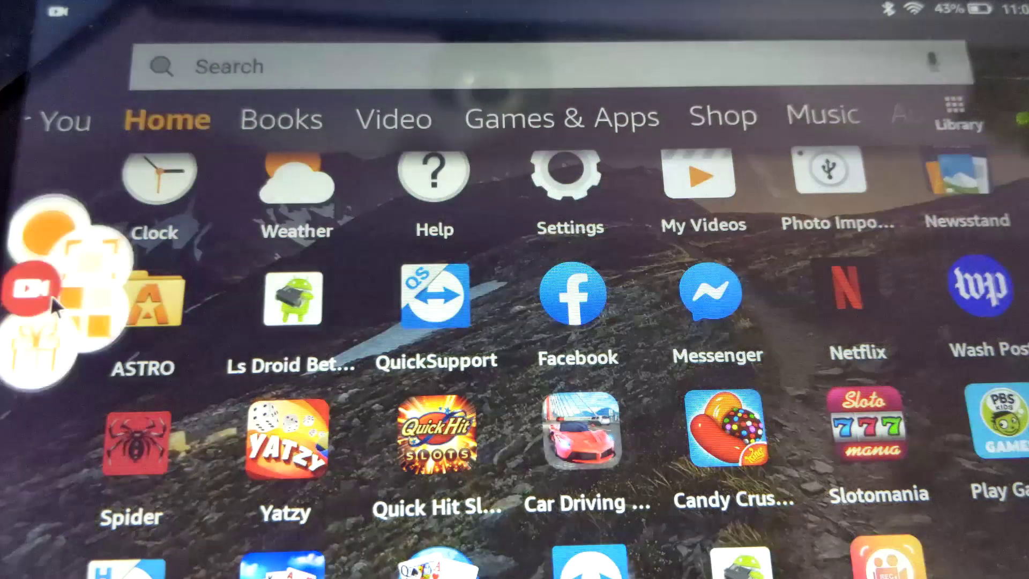
{"action": "left_click", "coordinate": [54, 228]}
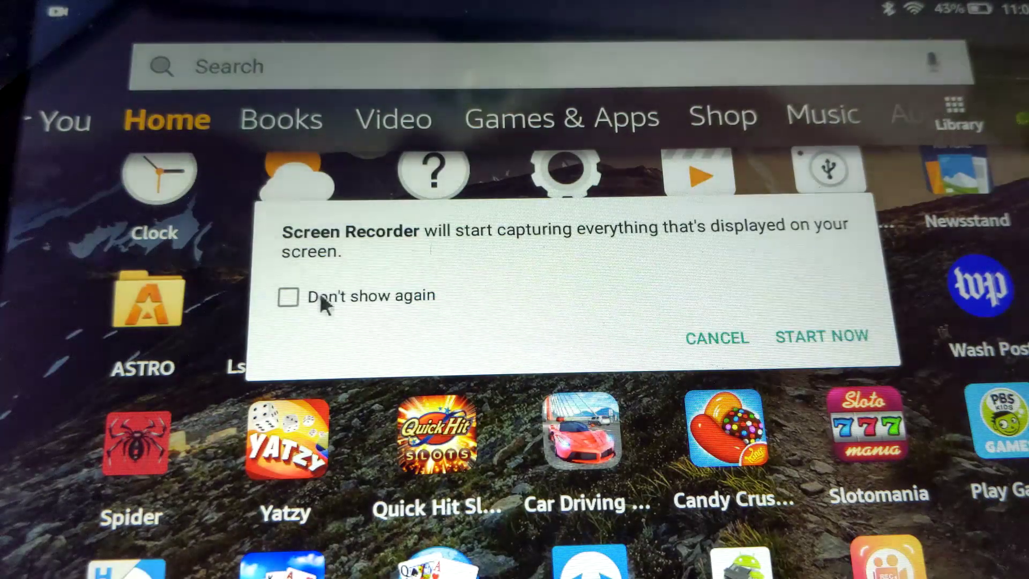
{"action": "left_click", "coordinate": [807, 335]}
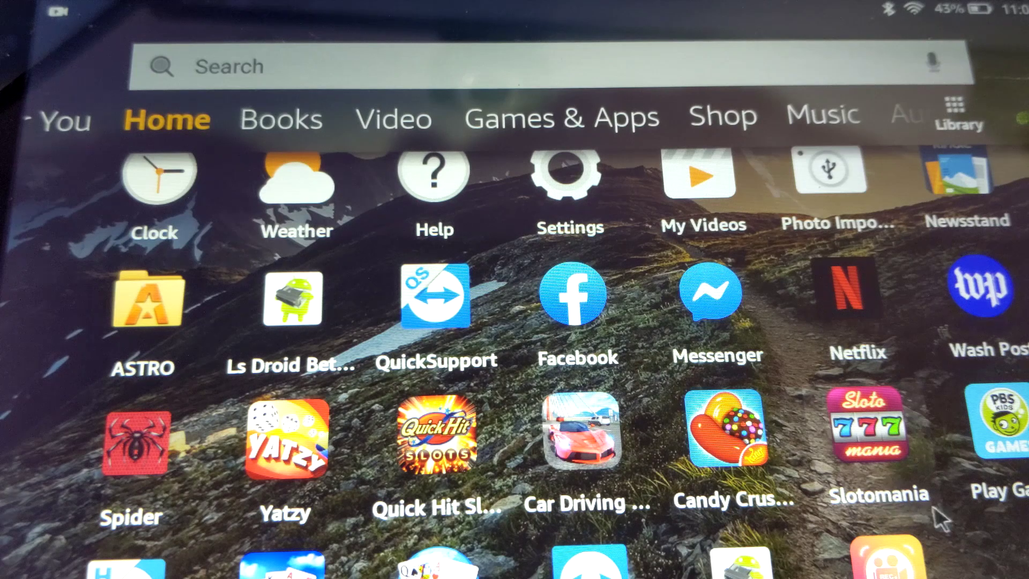
Scroll through the Fire OS home screen apps, including QuickSupport and TeamViewer
{"action": "scroll", "coordinate": [611, 538], "scroll_direction": "down", "scroll_amount": 2}
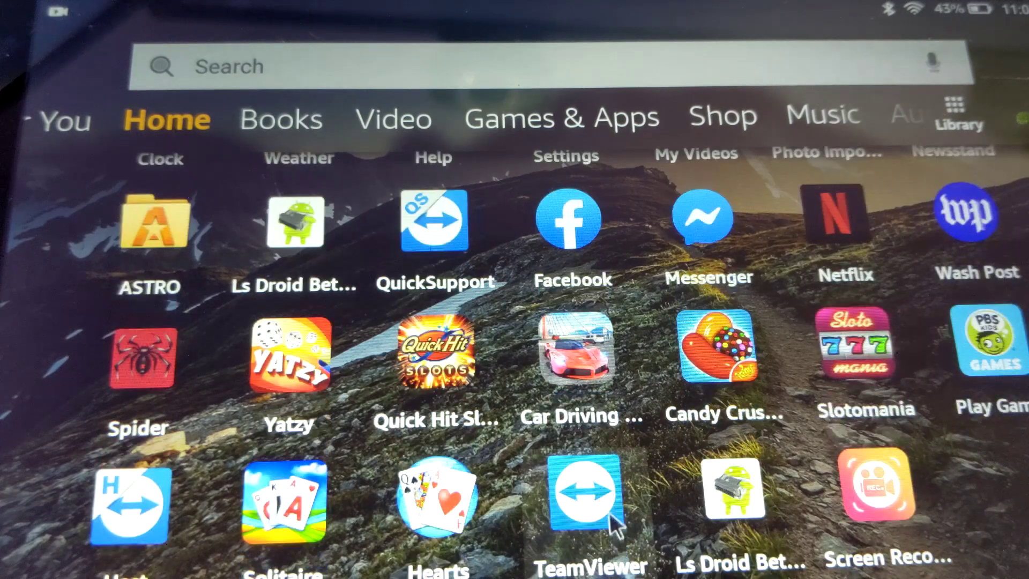
{"action": "scroll", "coordinate": [595, 459], "scroll_direction": "up", "scroll_amount": 8}
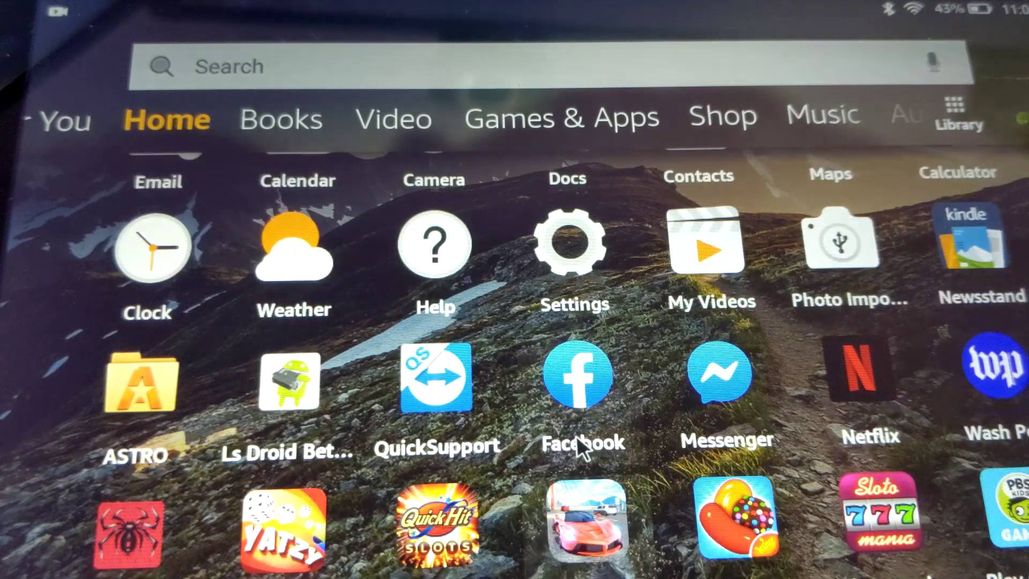
{"action": "scroll", "coordinate": [576, 438], "scroll_direction": "up", "scroll_amount": 8}
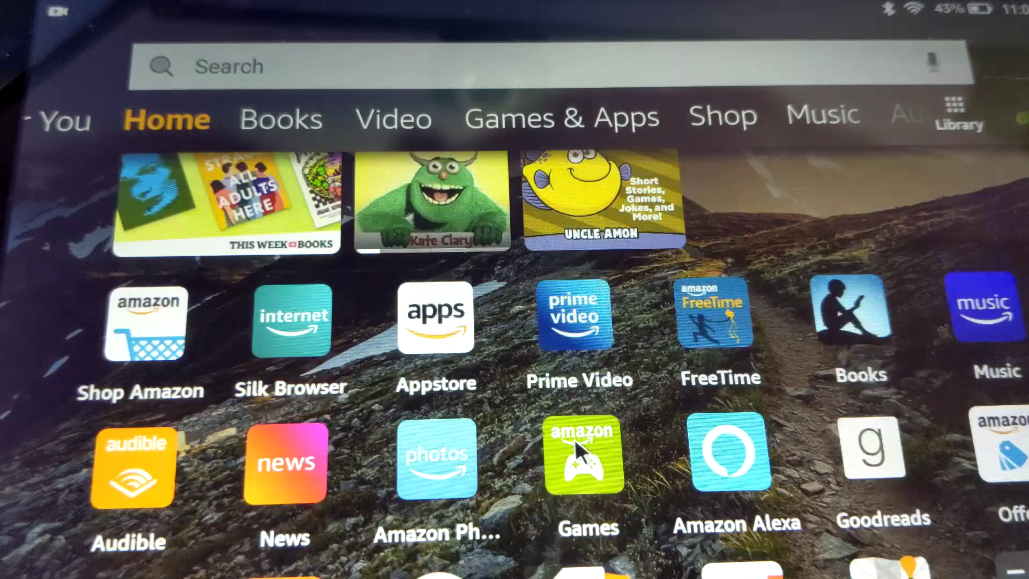
{"action": "scroll", "coordinate": [574, 438], "scroll_direction": "up", "scroll_amount": 2}
{"action": "scroll", "coordinate": [575, 439], "scroll_direction": "down", "scroll_amount": 2}
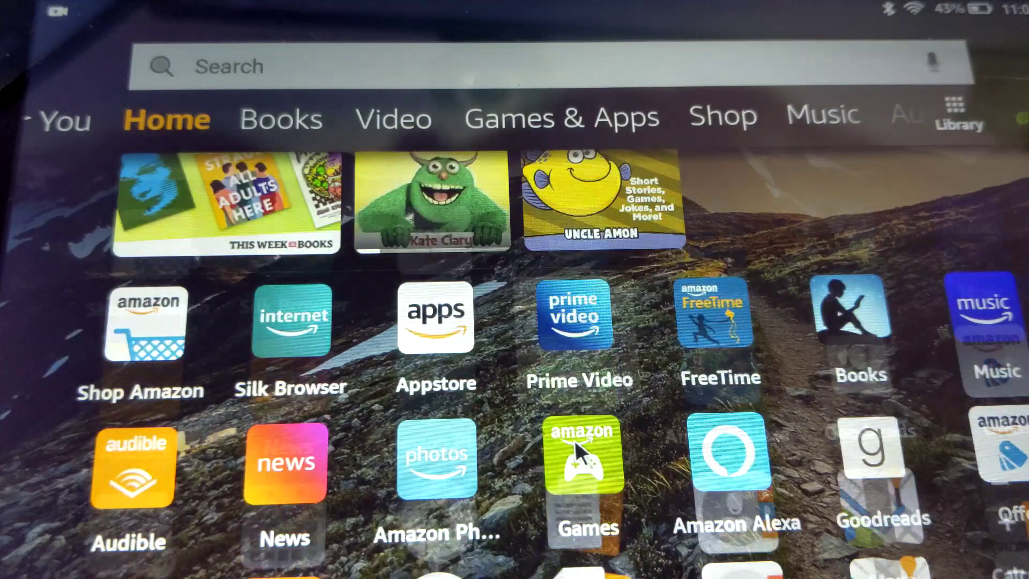
{"action": "scroll", "coordinate": [574, 438], "scroll_direction": "down", "scroll_amount": 2}
{"action": "scroll", "coordinate": [574, 440], "scroll_direction": "down", "scroll_amount": 2}
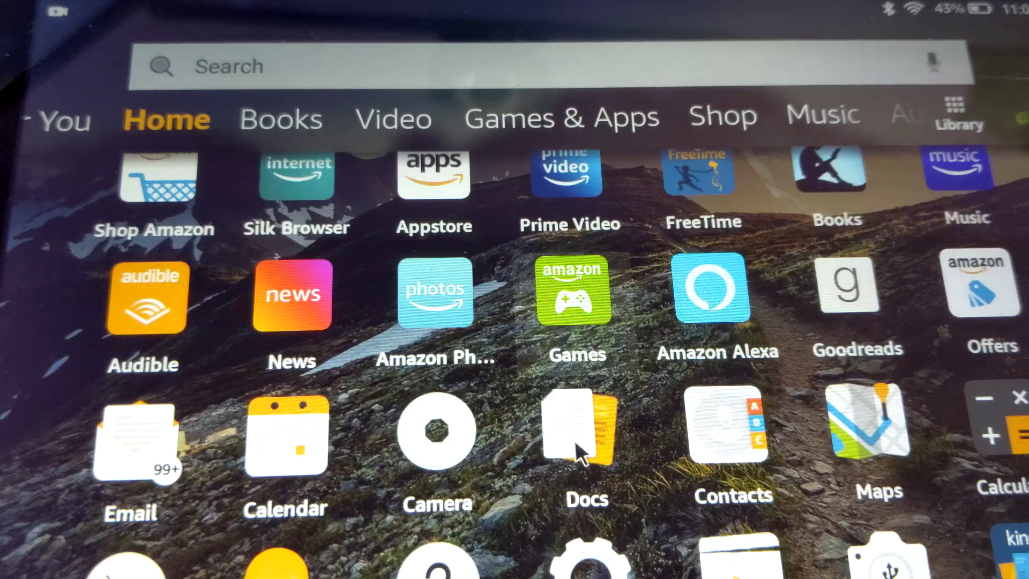
{"action": "scroll", "coordinate": [575, 441], "scroll_direction": "down", "scroll_amount": 2}
{"action": "scroll", "coordinate": [575, 440], "scroll_direction": "down", "scroll_amount": 2}
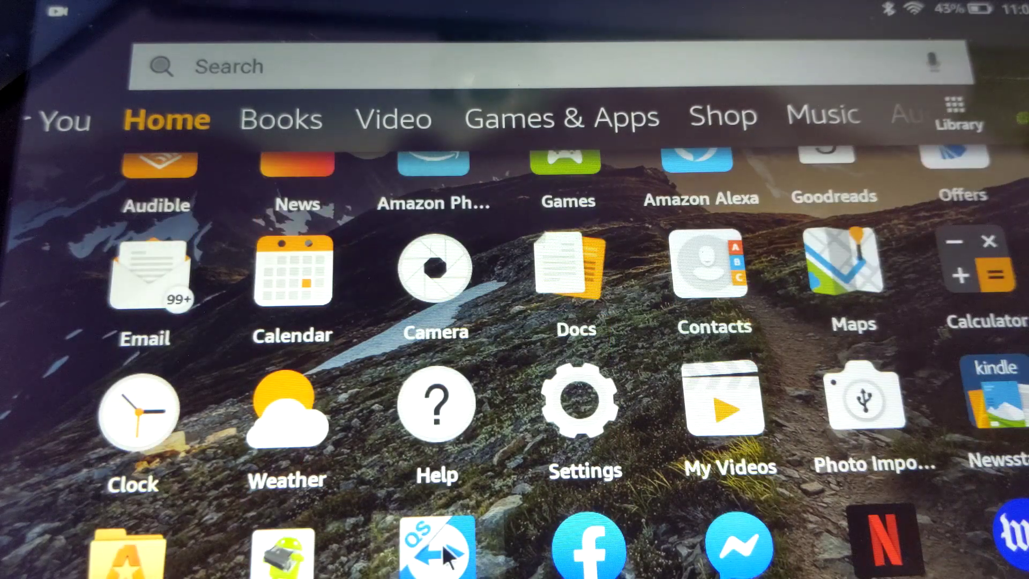
{"action": "scroll", "coordinate": [443, 551], "scroll_direction": "down", "scroll_amount": 2}
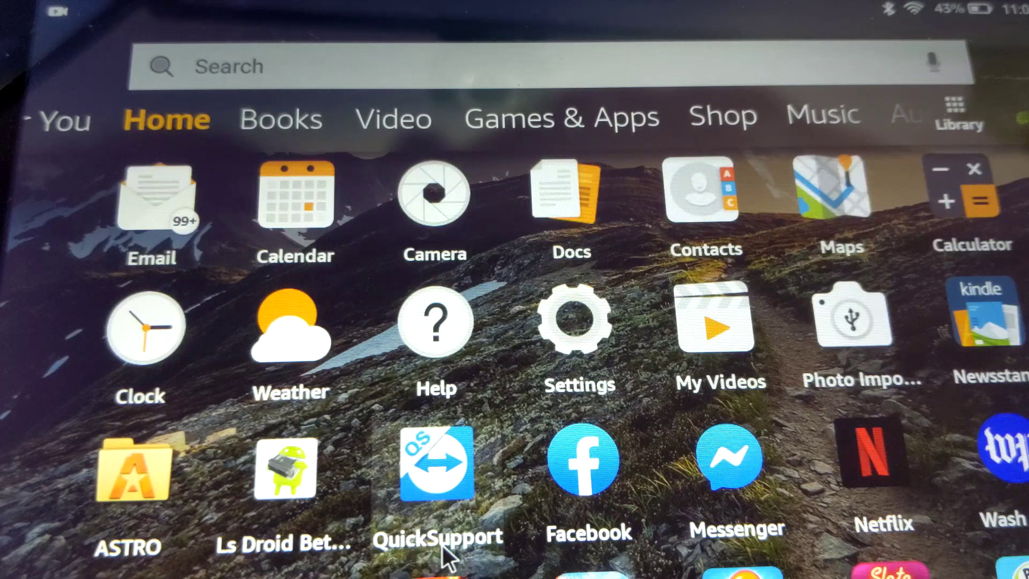
{"action": "scroll", "coordinate": [443, 546], "scroll_direction": "down", "scroll_amount": 2}
{"action": "scroll", "coordinate": [444, 549], "scroll_direction": "down", "scroll_amount": 4}
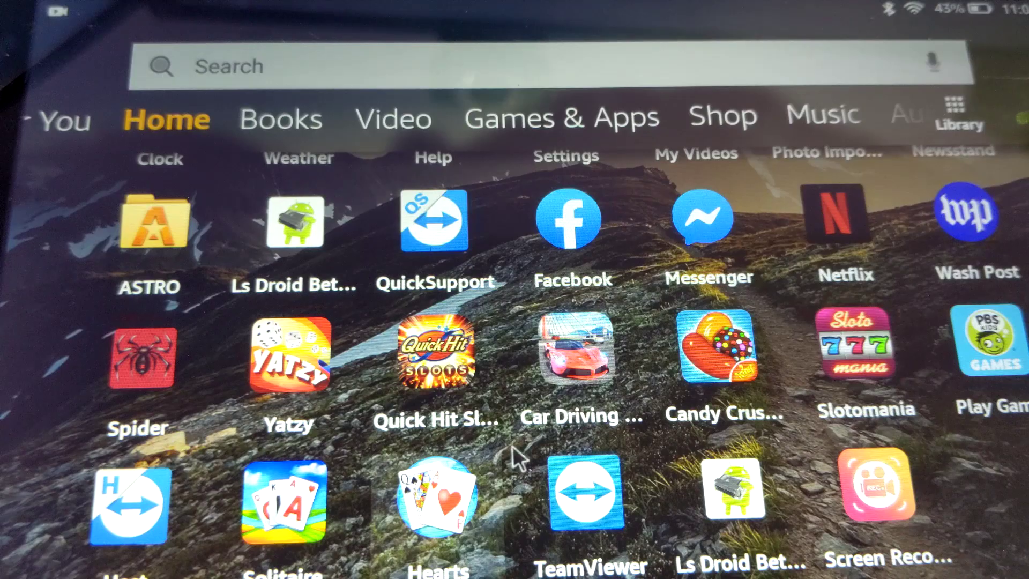
Launch TeamViewer and connect to the remote Windows PC using the partner's password
{"action": "left_click", "coordinate": [571, 492]}
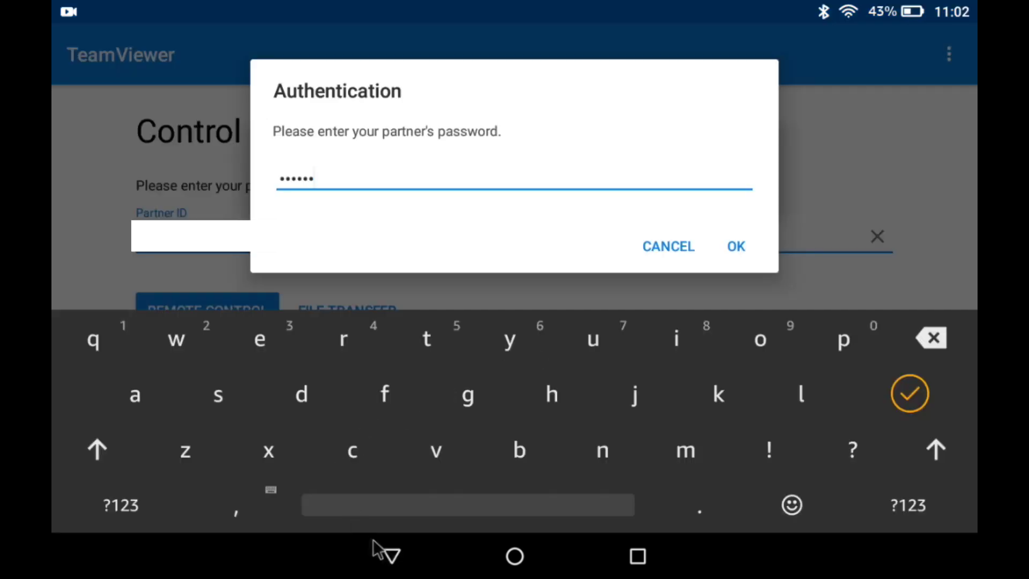
{"action": "left_click", "coordinate": [391, 557]}
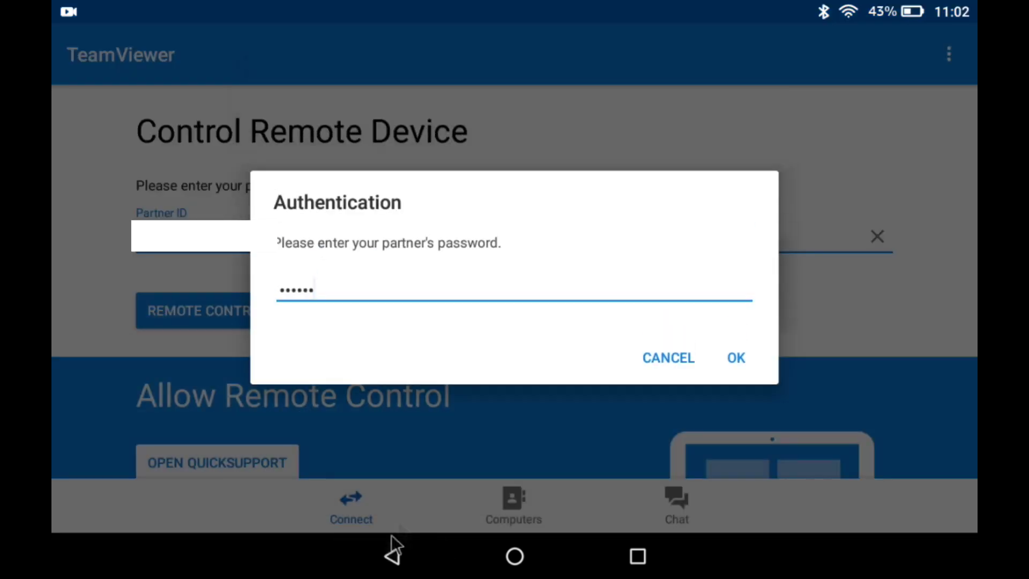
{"action": "left_click", "coordinate": [735, 358]}
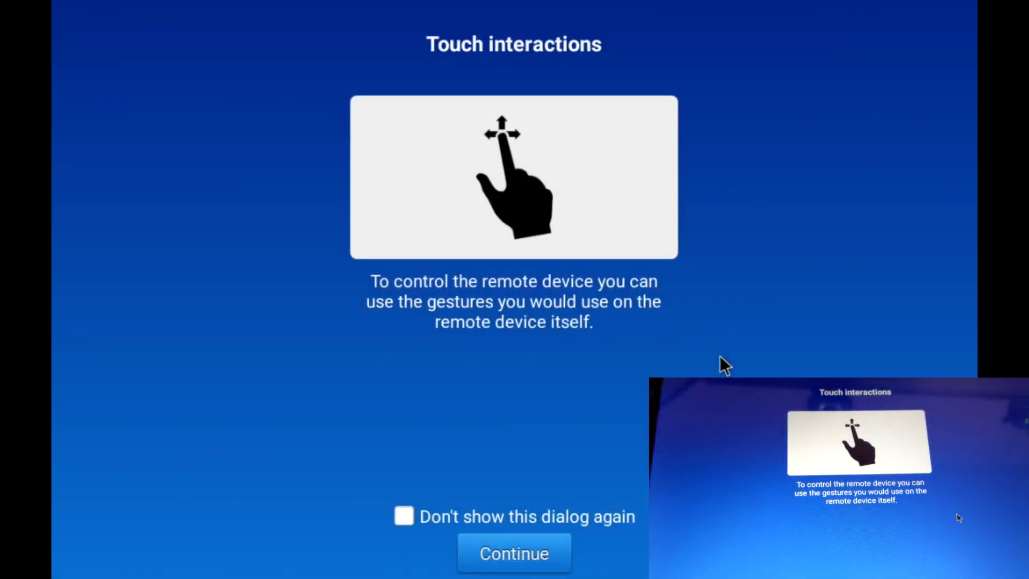
{"action": "left_click", "coordinate": [515, 552]}
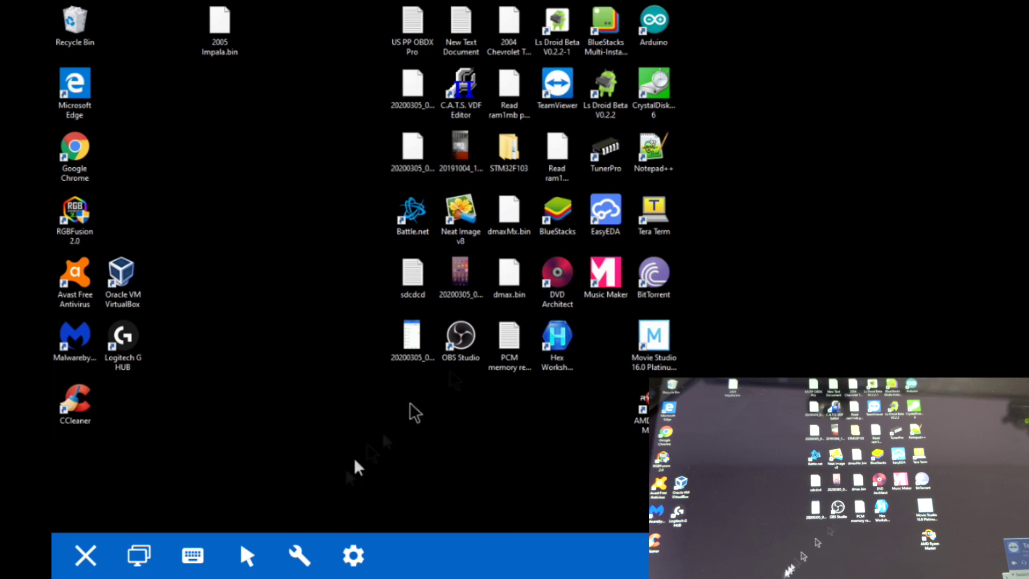
Launch TunerPro and open '2004 GMC Sierra Truck Automatic LQ4 6.0 Litre (PCM 12587603)_0000.bin'
{"action": "double_click", "coordinate": [610, 154]}
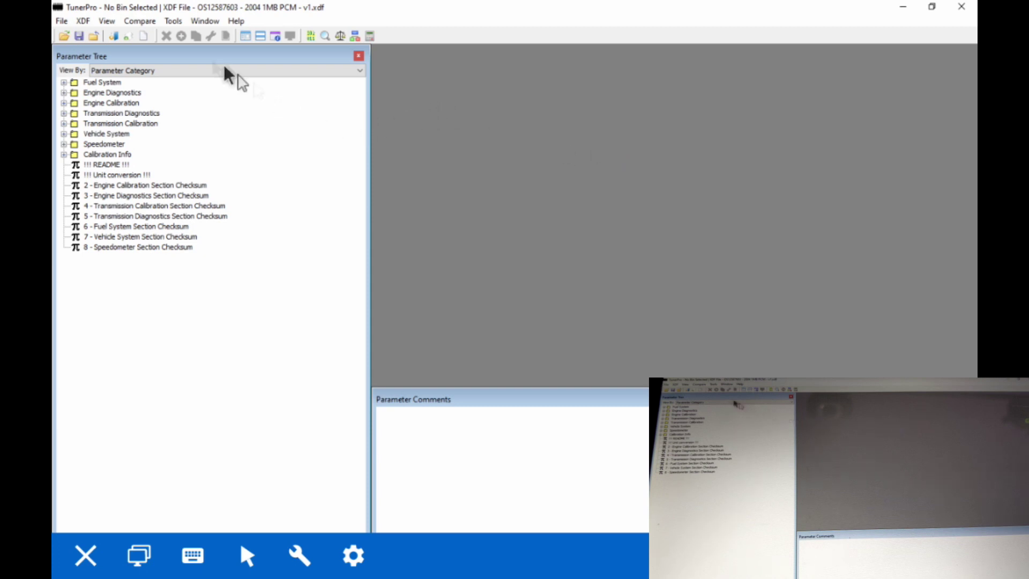
{"action": "left_click", "coordinate": [61, 21]}
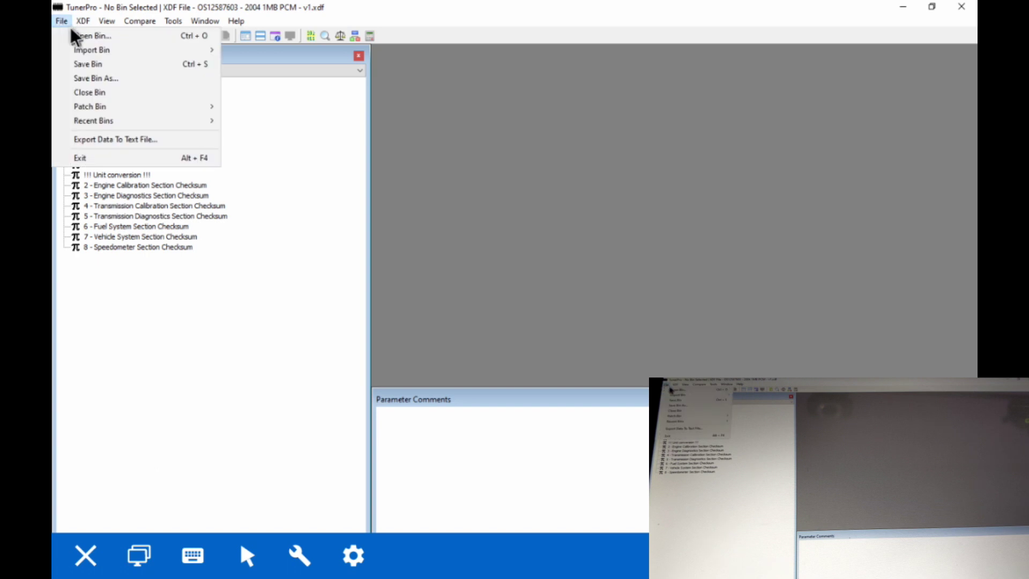
{"action": "left_click", "coordinate": [76, 35]}
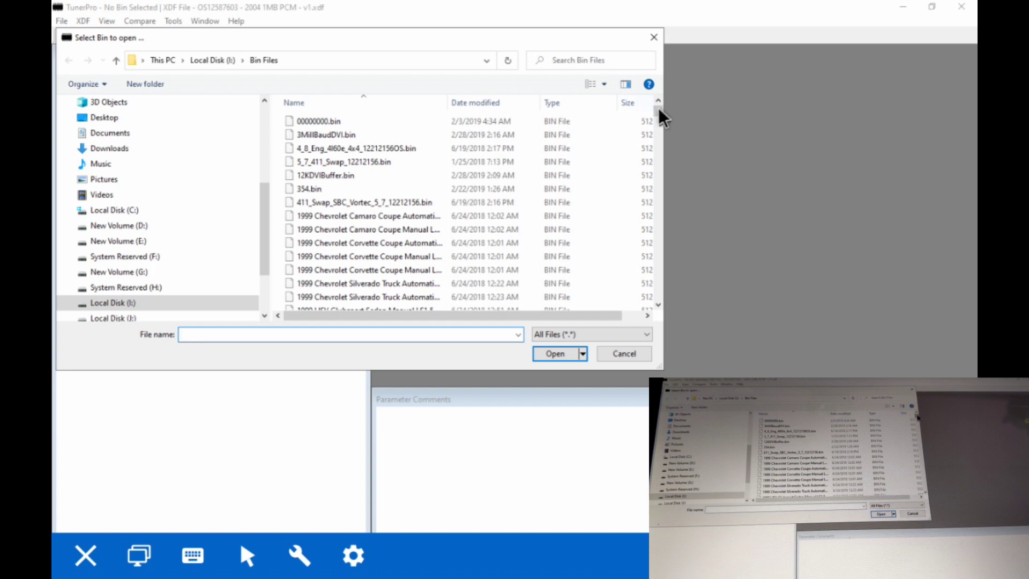
{"action": "left_click_drag", "start_coordinate": [660, 111], "coordinate": [657, 217]}
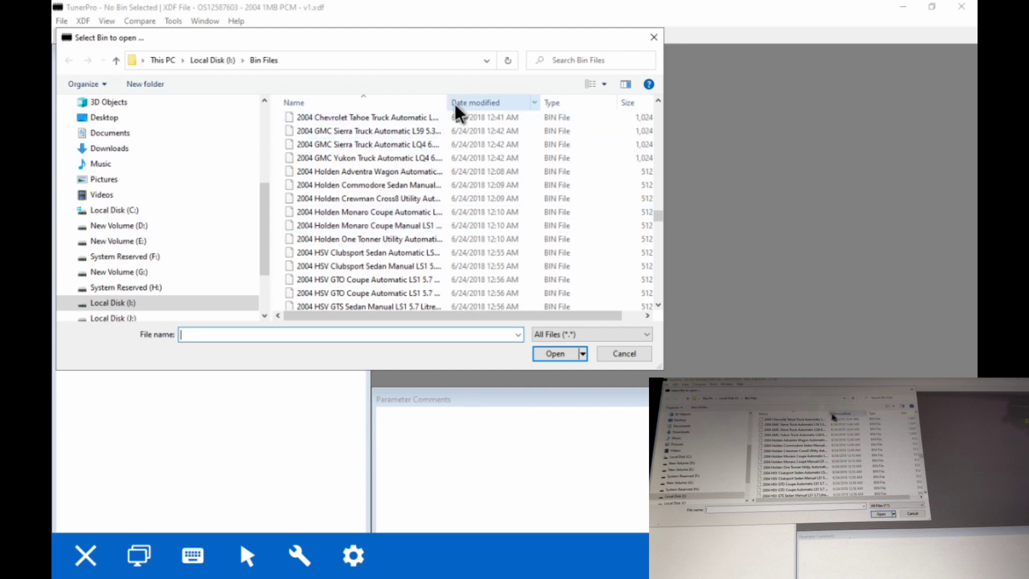
{"action": "left_click_drag", "start_coordinate": [448, 103], "coordinate": [569, 105]}
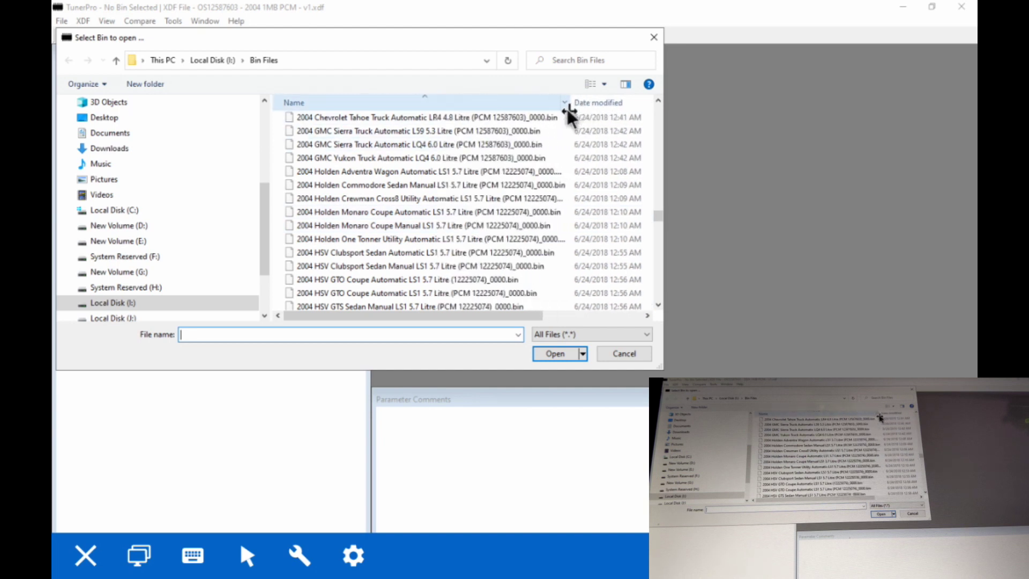
{"action": "left_click", "coordinate": [421, 146]}
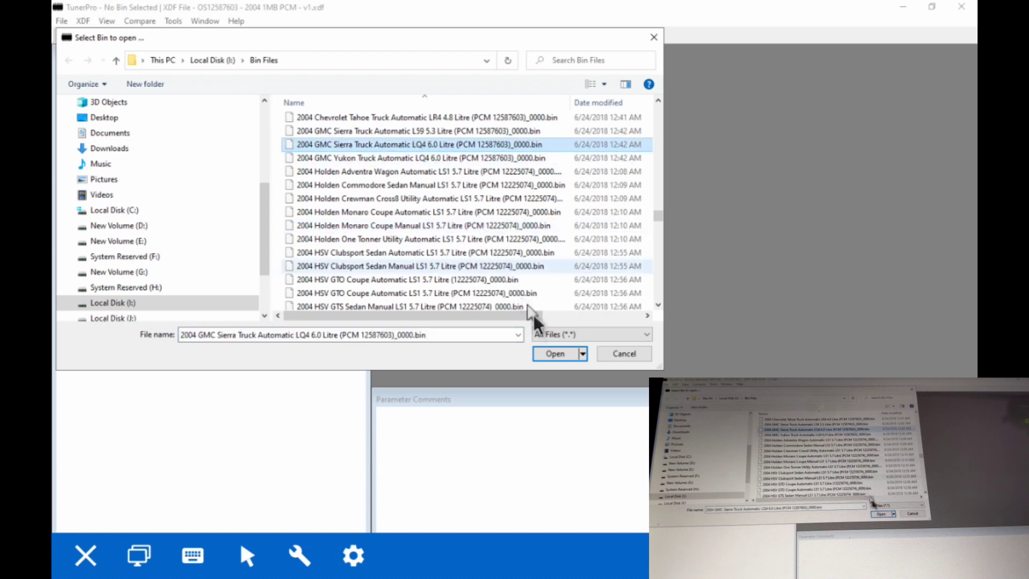
{"action": "left_click", "coordinate": [555, 354]}
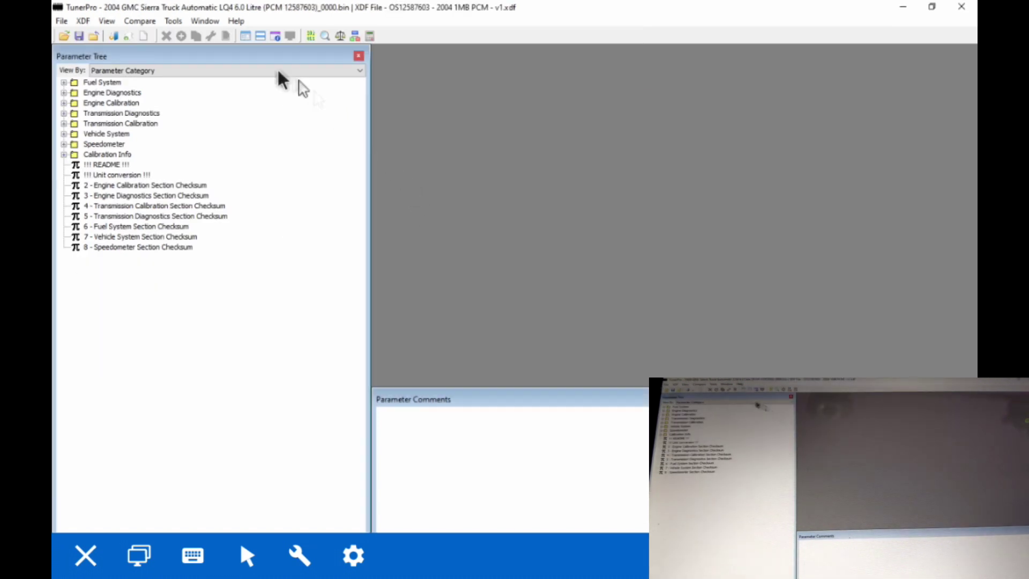
Load the definition file 'OS12587603 - 2004 1MB PCM - v1.xdf'
{"action": "left_click", "coordinate": [83, 21]}
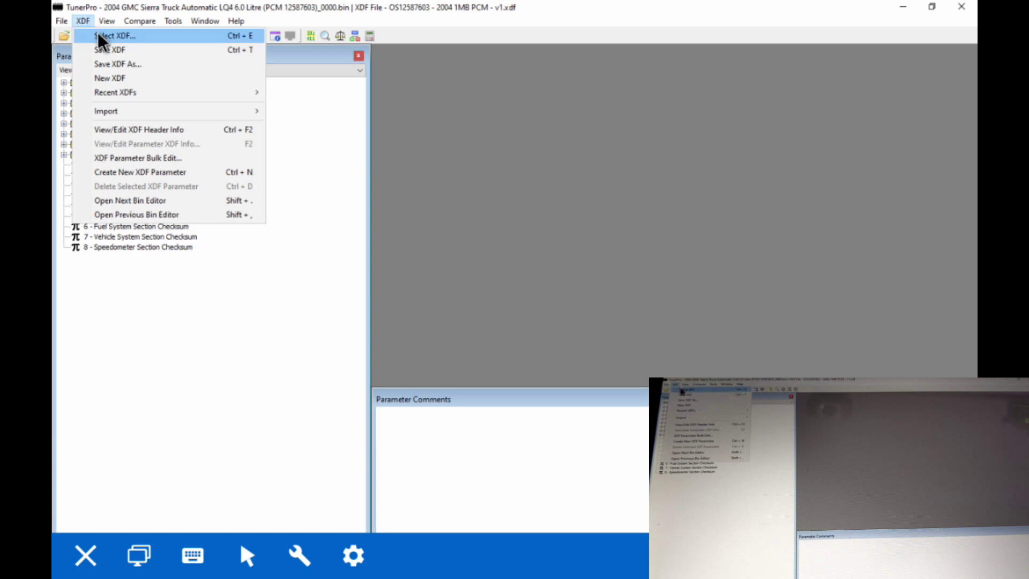
{"action": "left_click", "coordinate": [107, 34]}
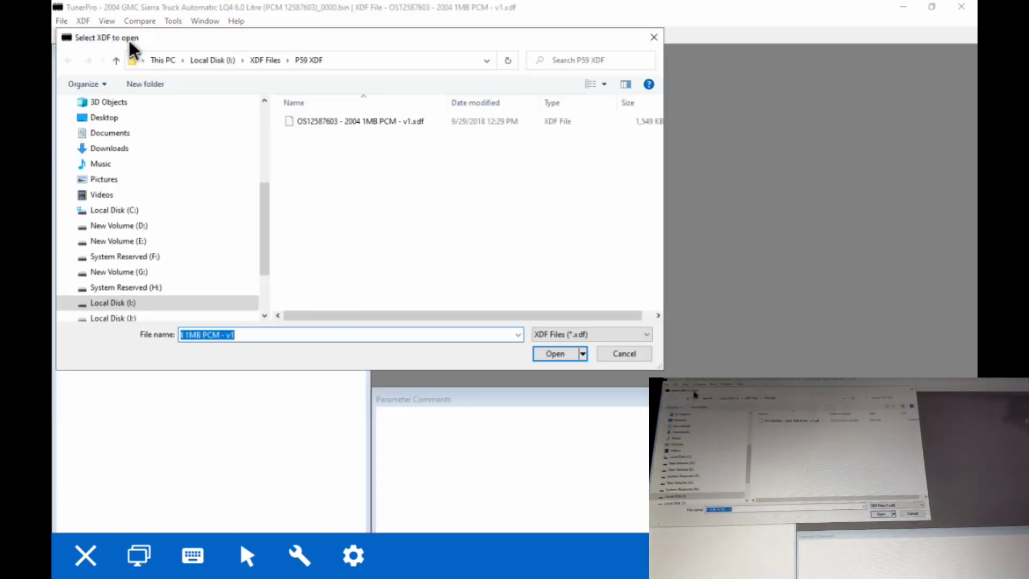
{"action": "left_click", "coordinate": [337, 122]}
{"action": "left_click", "coordinate": [549, 356]}
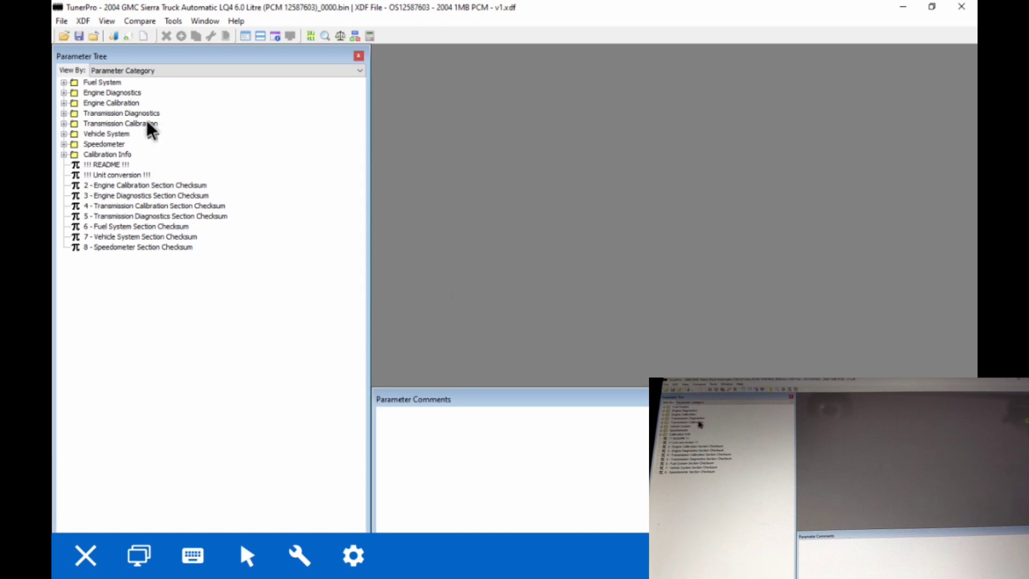
Expand Vehicle System and Theft in the Parameter Tree
{"action": "left_click", "coordinate": [64, 134]}
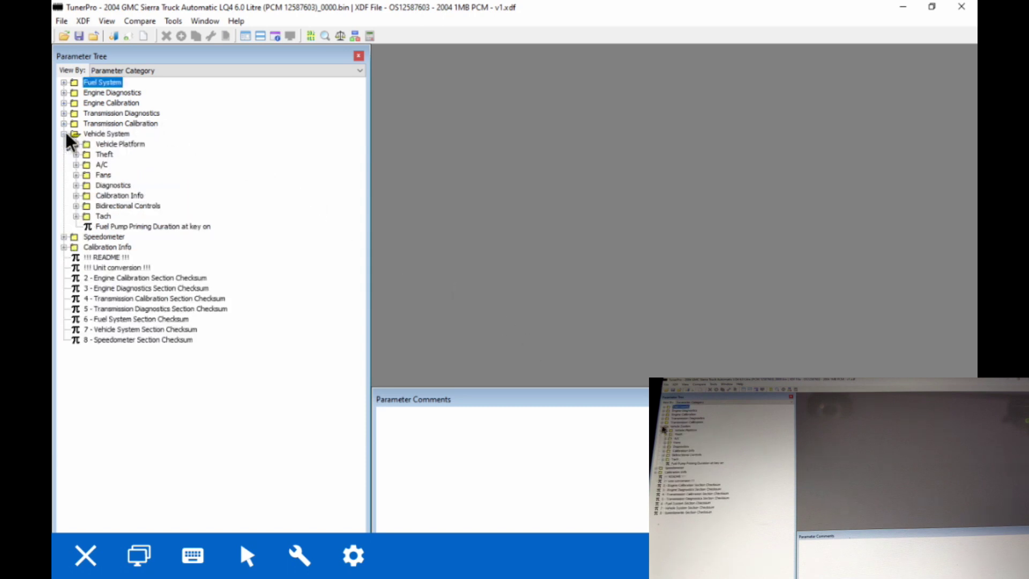
{"action": "left_click", "coordinate": [75, 154]}
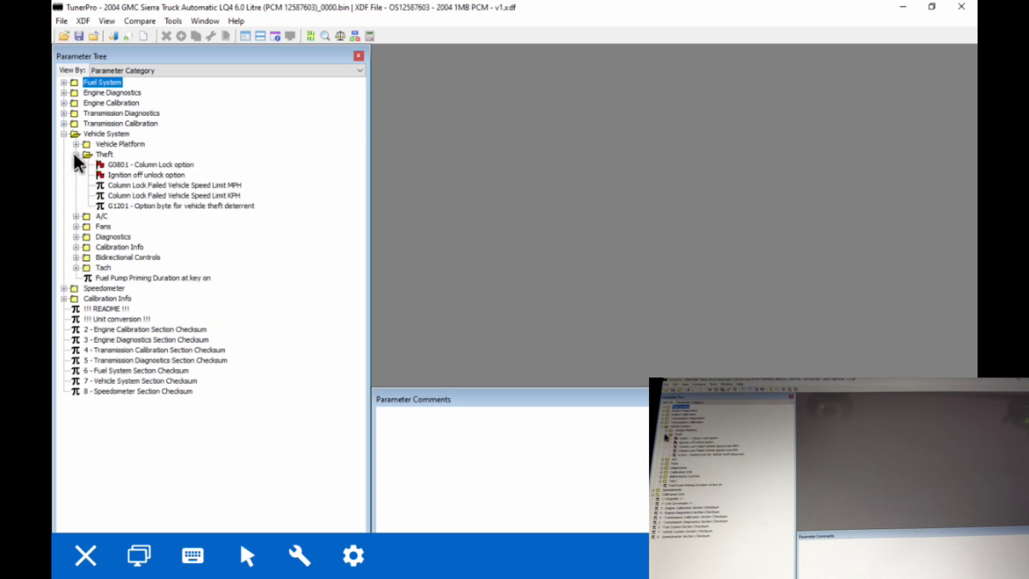
{"action": "mouse_move", "coordinate": [130, 181]}
{"action": "mouse_move", "coordinate": [160, 187]}
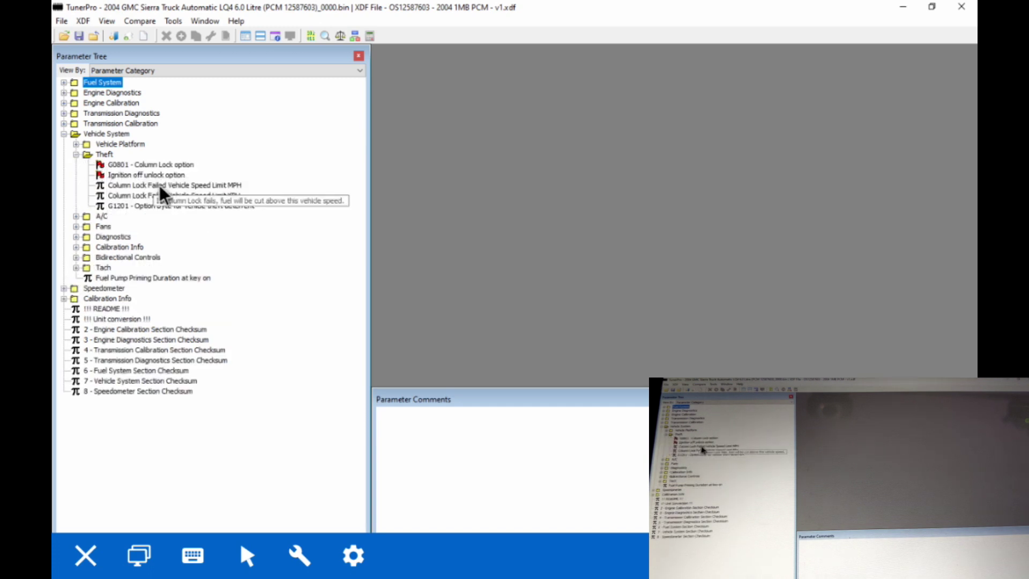
Change G1201 theft deterrent option from 0 to 2 (No VTD present) and save
{"action": "double_click", "coordinate": [174, 207]}
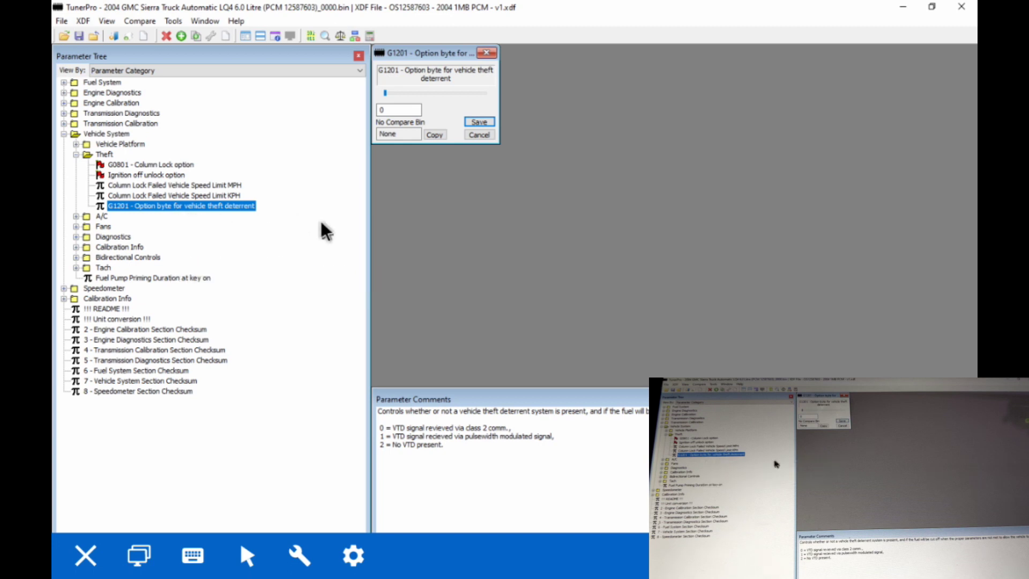
{"action": "left_click", "coordinate": [388, 434]}
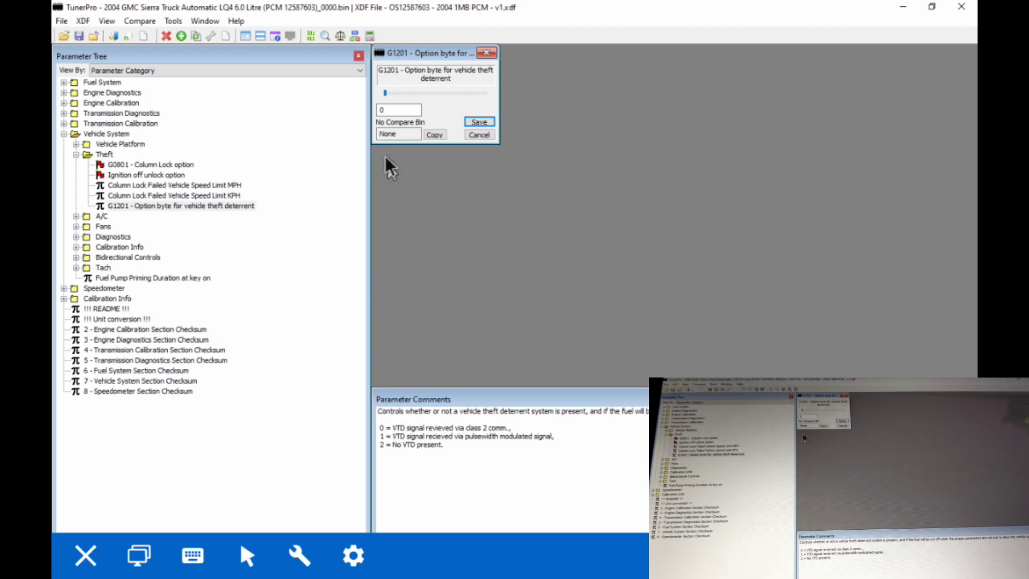
{"action": "left_click", "coordinate": [399, 110]}
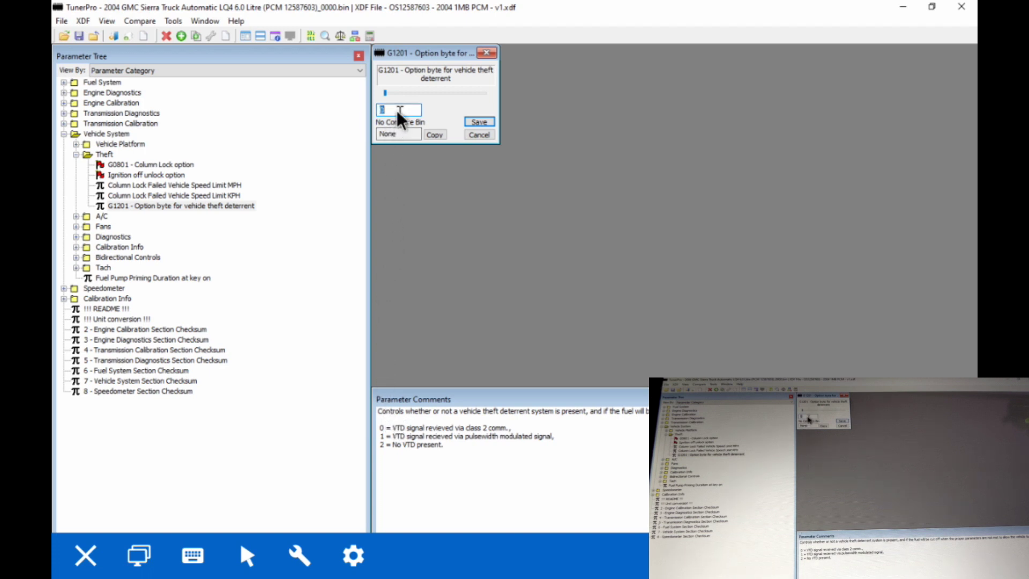
{"action": "type", "text": "2"}
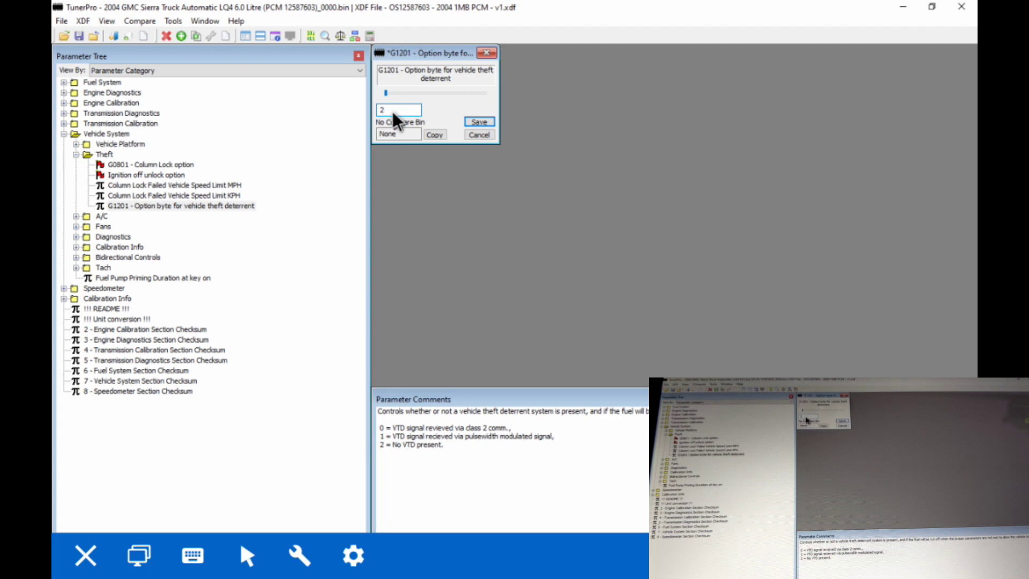
{"action": "left_click", "coordinate": [478, 122]}
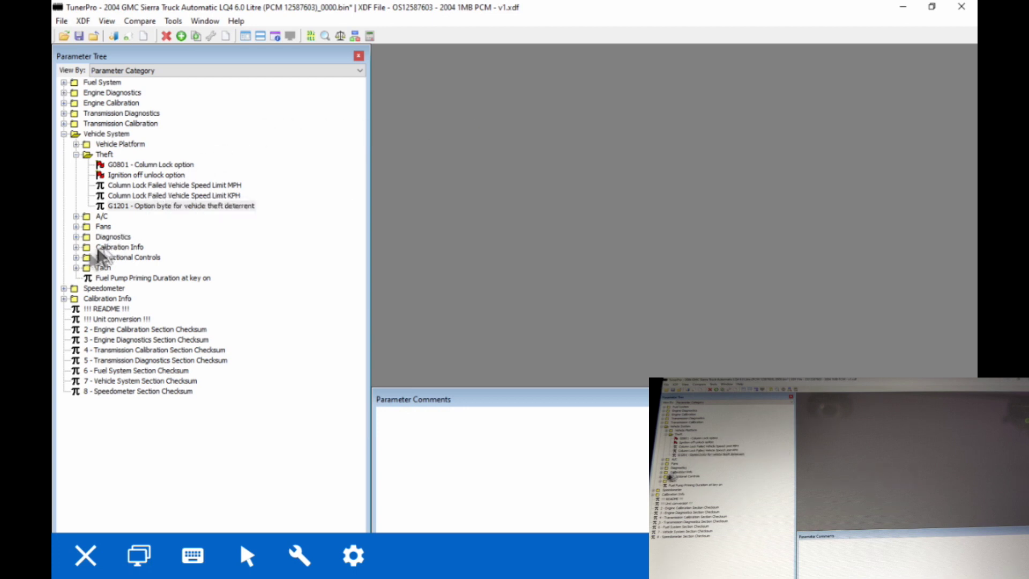
Under Tach, set G1204 High State pulse value to 3 and save B5402 Pull-up Enable as Set
{"action": "left_click", "coordinate": [77, 267]}
{"action": "mouse_move", "coordinate": [140, 282]}
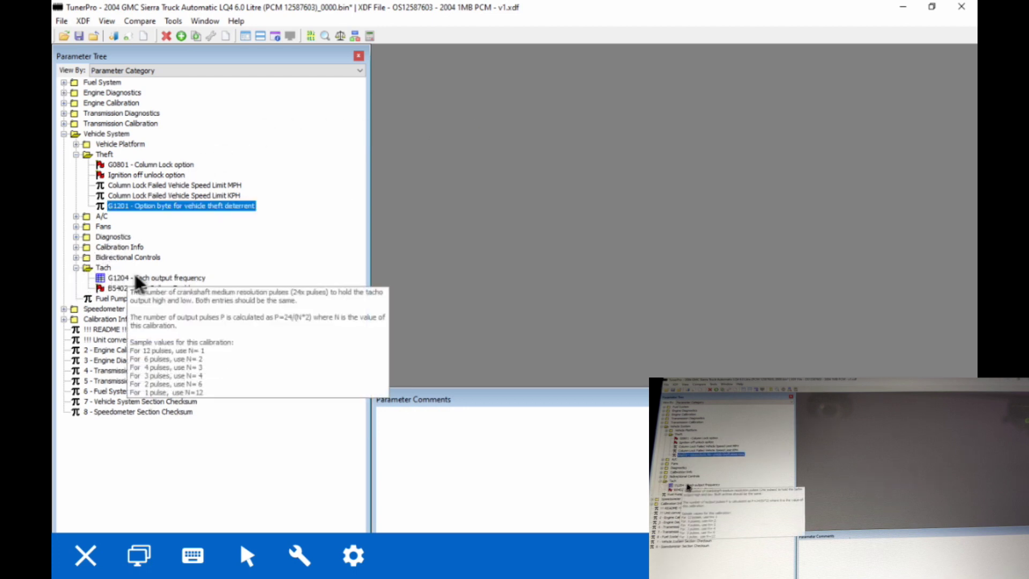
{"action": "left_click", "coordinate": [171, 289]}
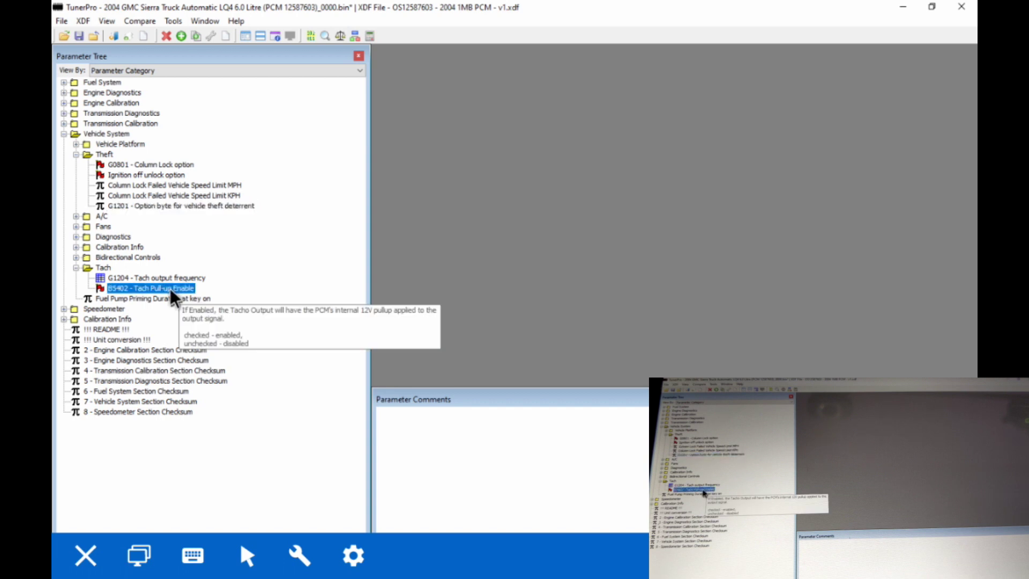
{"action": "double_click", "coordinate": [170, 289]}
{"action": "double_click", "coordinate": [170, 279]}
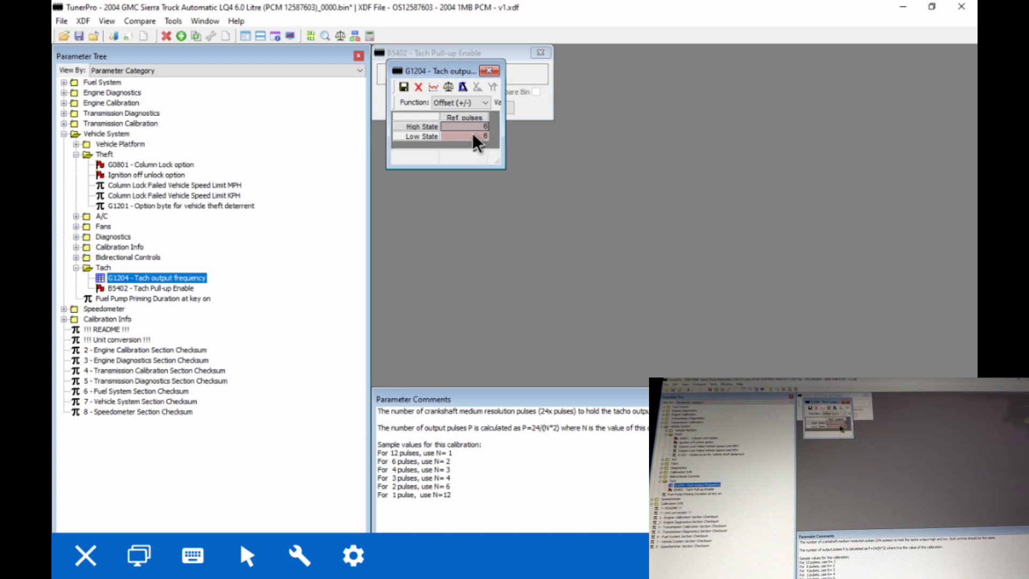
{"action": "left_click", "coordinate": [485, 127]}
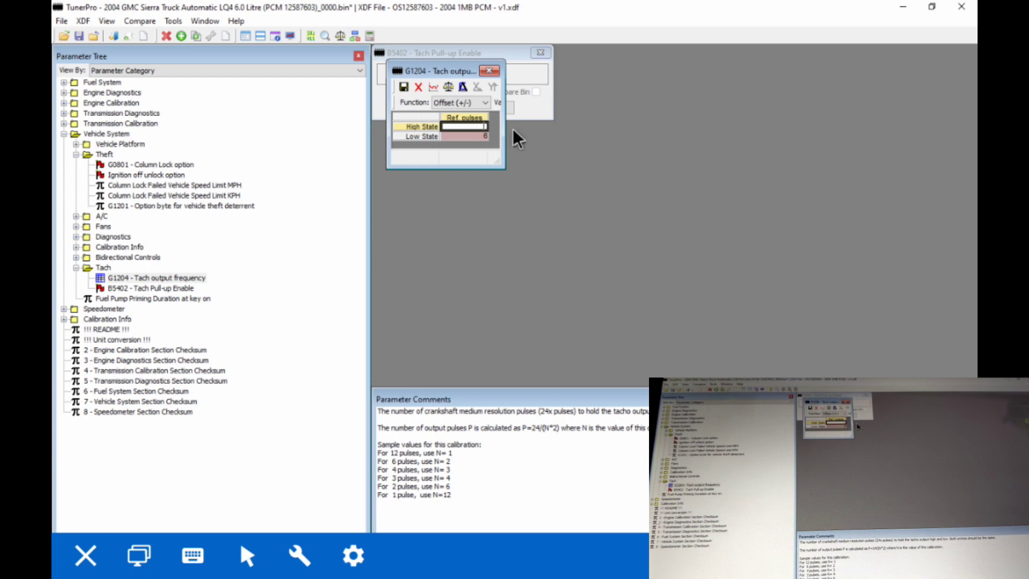
{"action": "type", "text": "3"}
{"action": "left_click", "coordinate": [470, 136]}
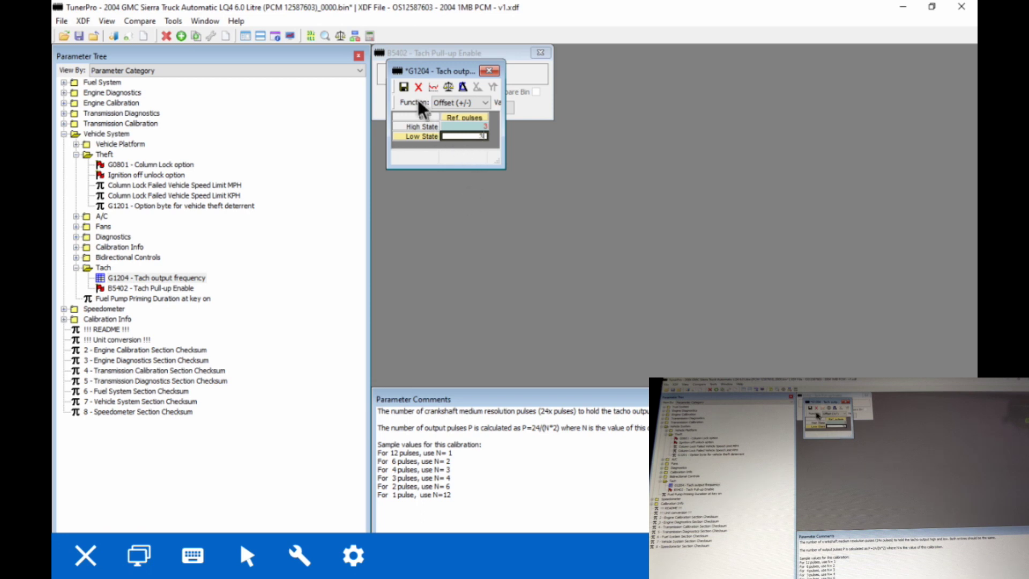
{"action": "left_click", "coordinate": [405, 87]}
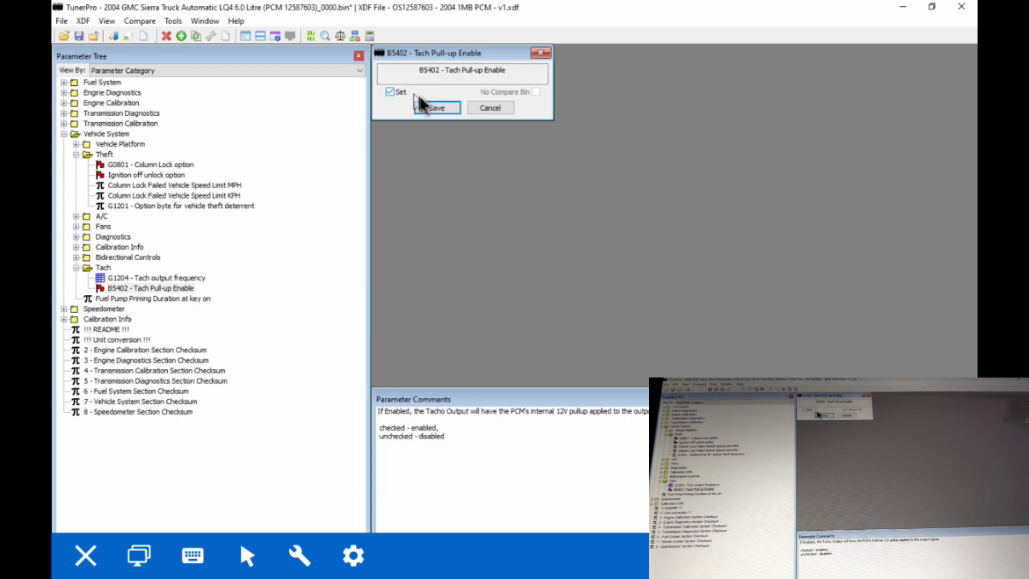
{"action": "left_click", "coordinate": [433, 108]}
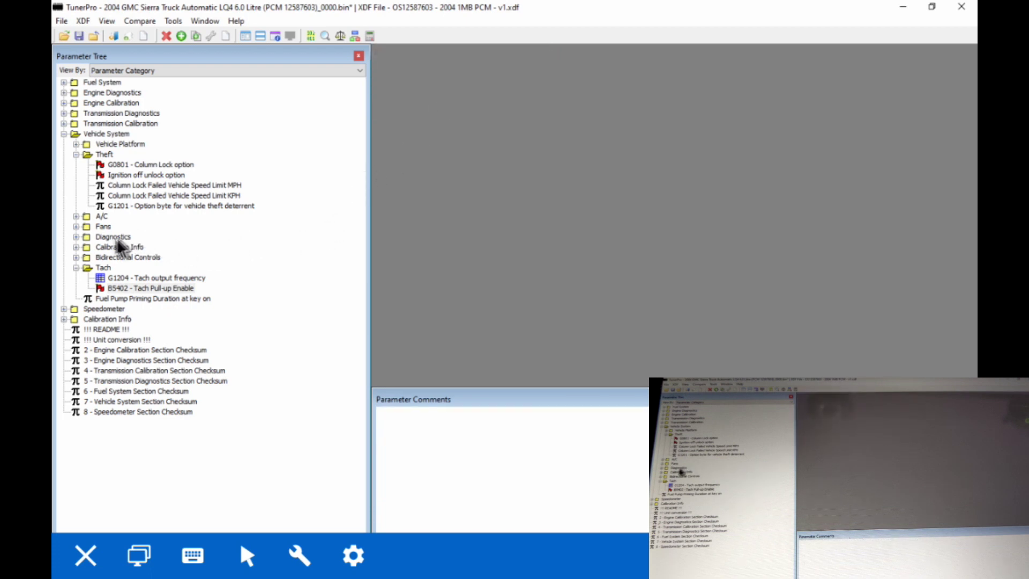
Expand the Fans and Speedometer groups in the Parameter Tree
{"action": "left_click", "coordinate": [76, 227]}
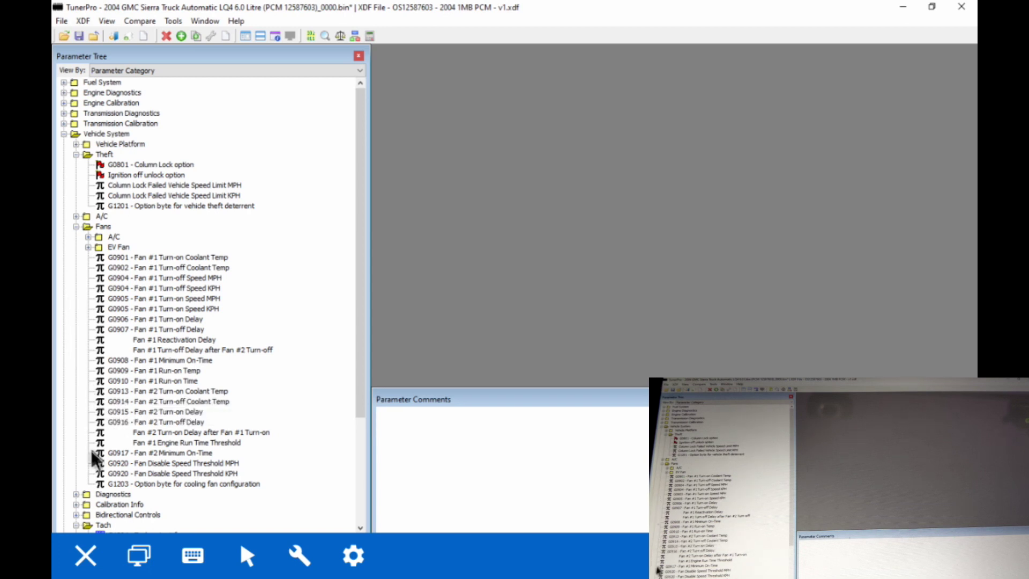
{"action": "scroll", "coordinate": [90, 469], "scroll_direction": "down", "scroll_amount": 5}
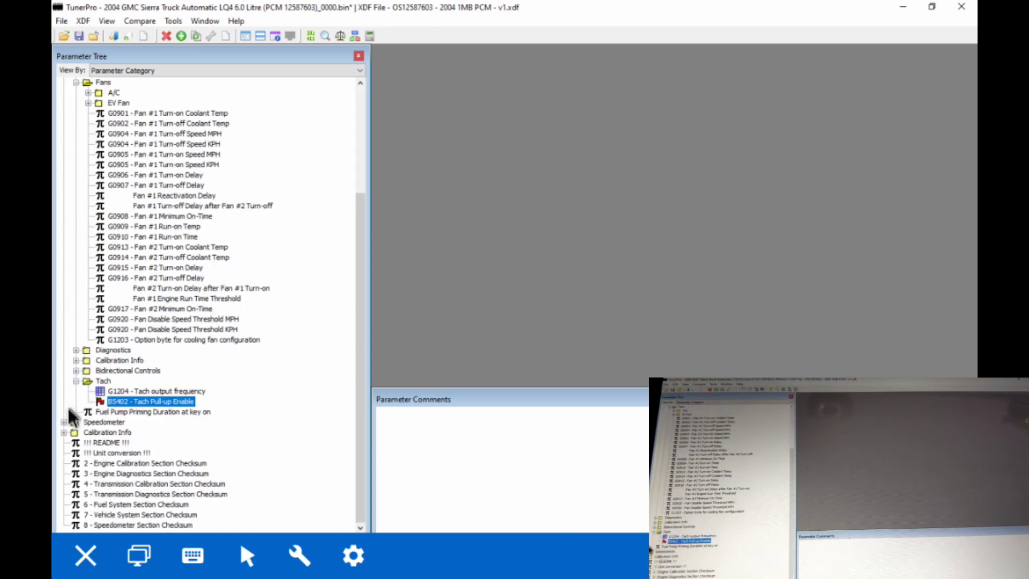
{"action": "left_click", "coordinate": [64, 422]}
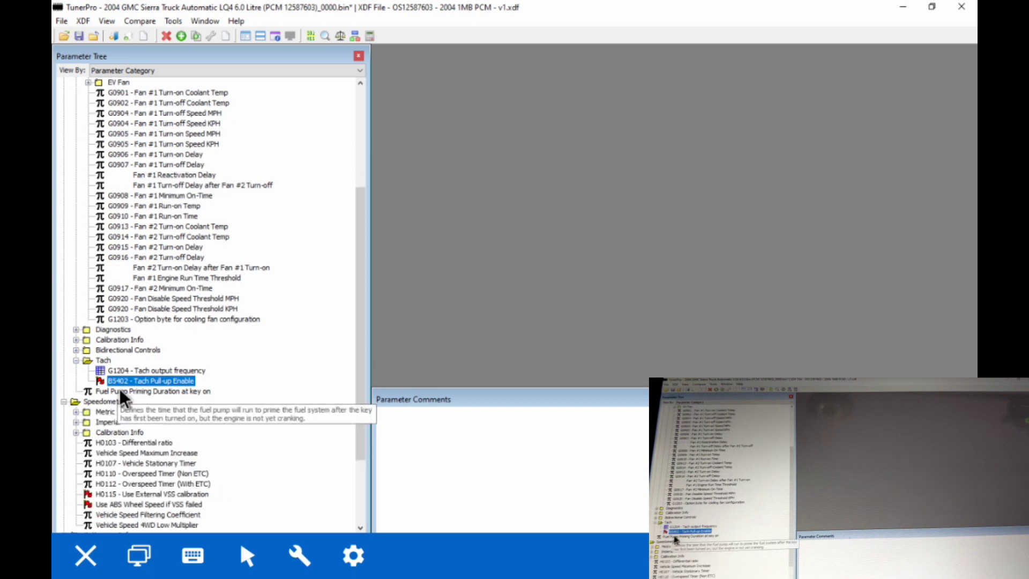
Open H0101 and H0105, then set H0109 Vehicle Speed Limit (Non ETC) from 98.0 to 255 MPH
{"action": "left_click", "coordinate": [77, 422]}
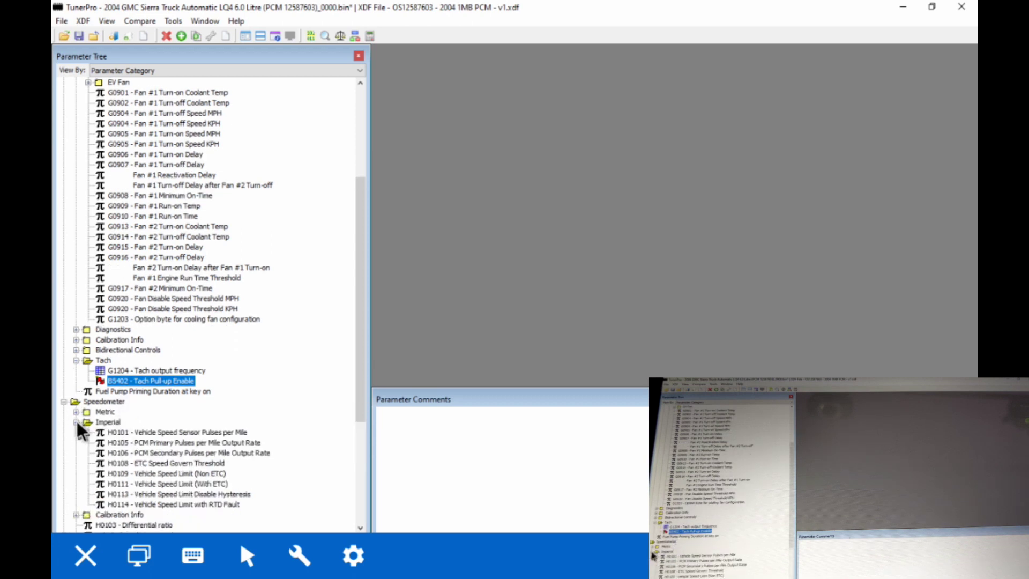
{"action": "double_click", "coordinate": [191, 433]}
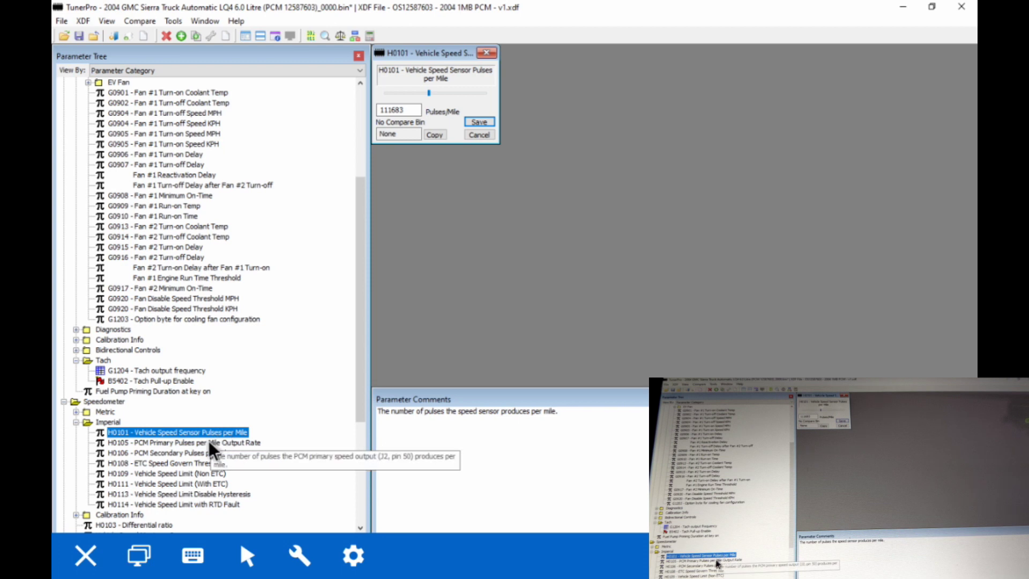
{"action": "double_click", "coordinate": [210, 444]}
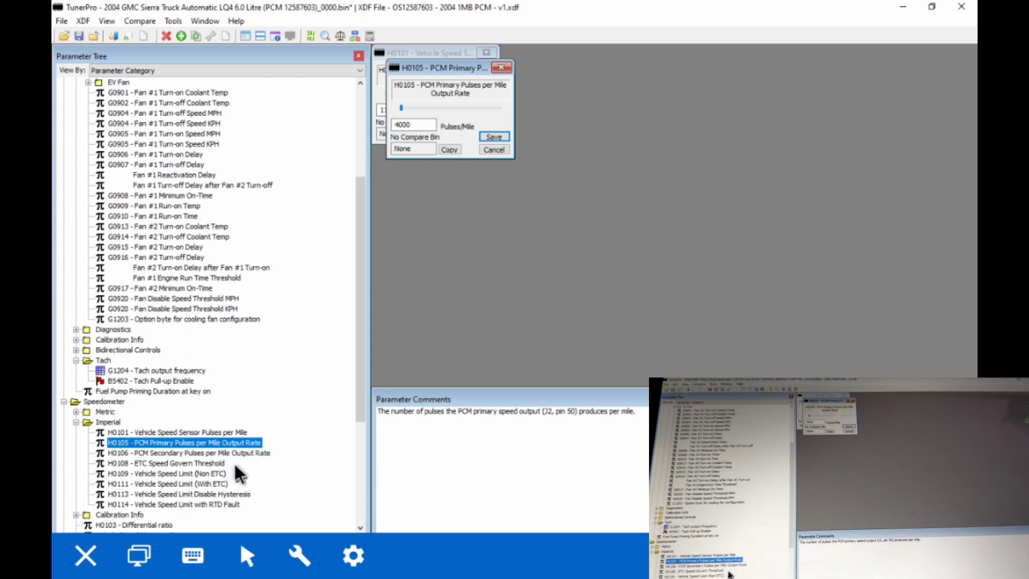
{"action": "double_click", "coordinate": [216, 475]}
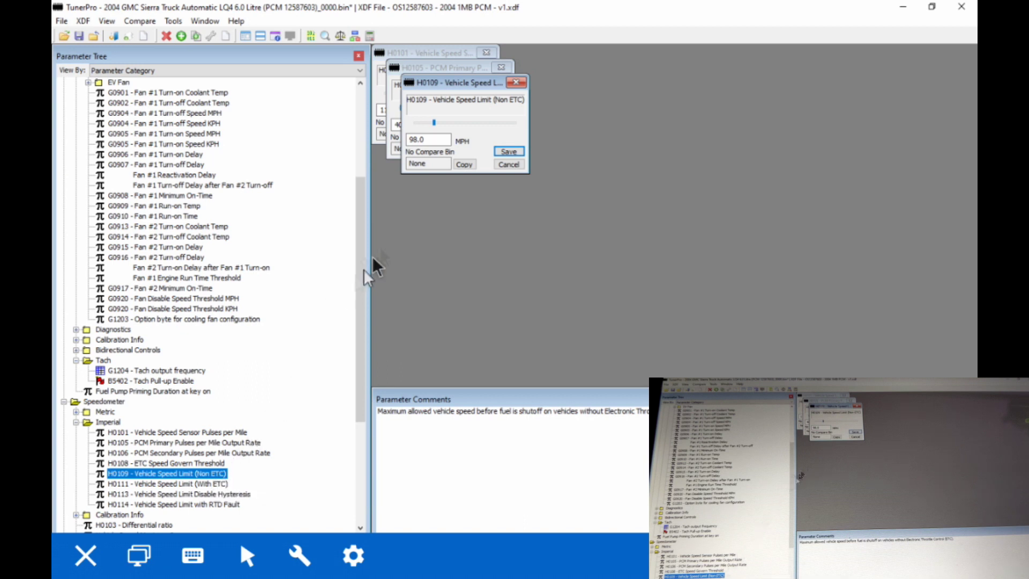
{"action": "left_click", "coordinate": [439, 140]}
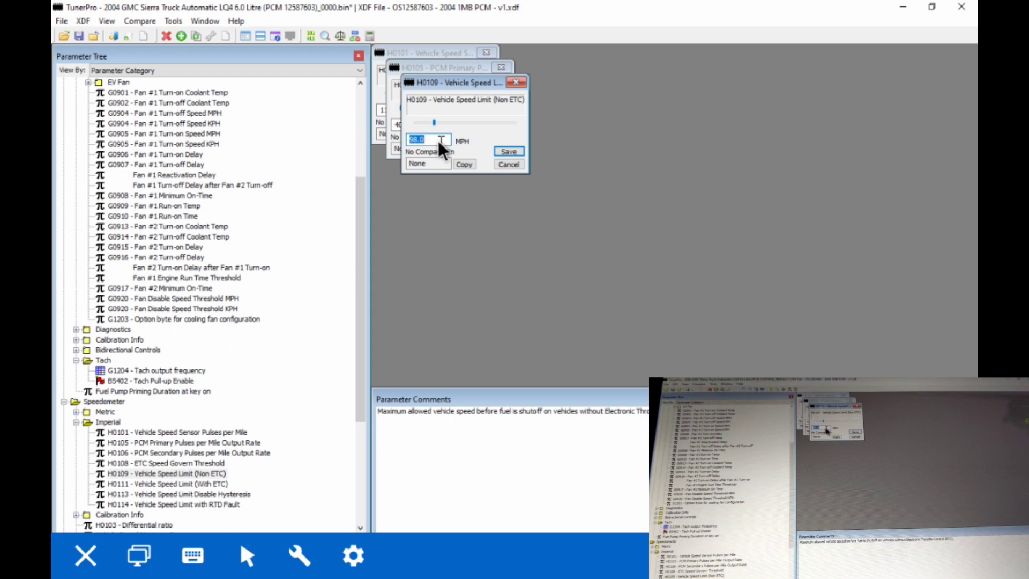
{"action": "type", "text": "2"}
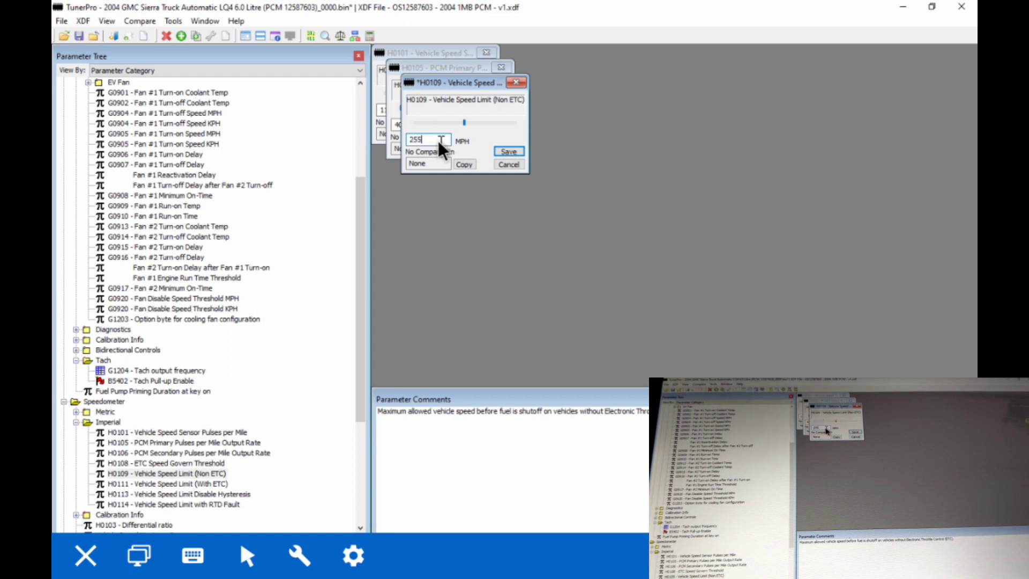
{"action": "type", "text": "55"}
{"action": "left_click", "coordinate": [511, 152]}
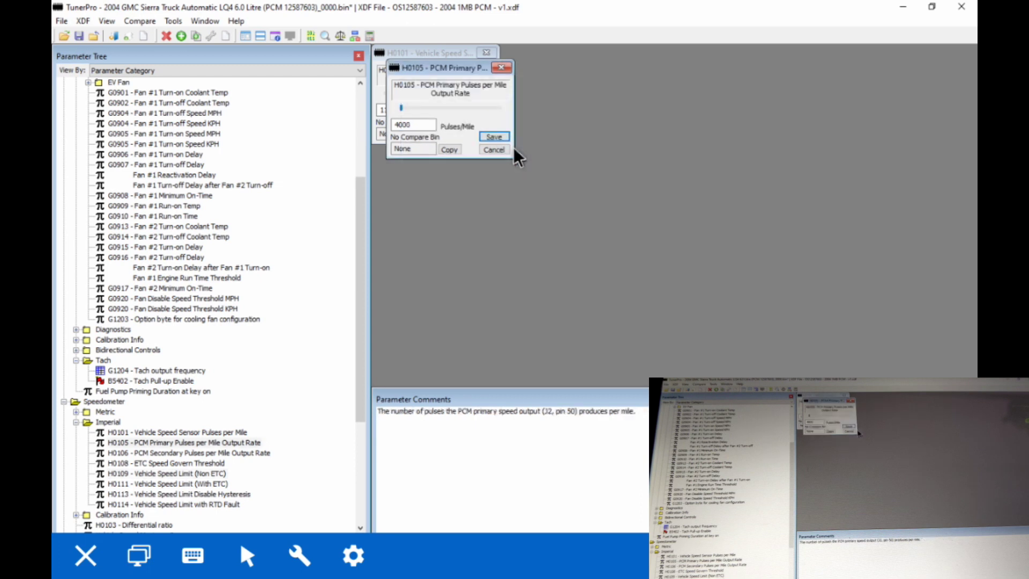
Close H0105 unchanged and save H0101 Vehicle Speed Sensor Pulses per Mile as 98561
{"action": "left_click", "coordinate": [500, 65]}
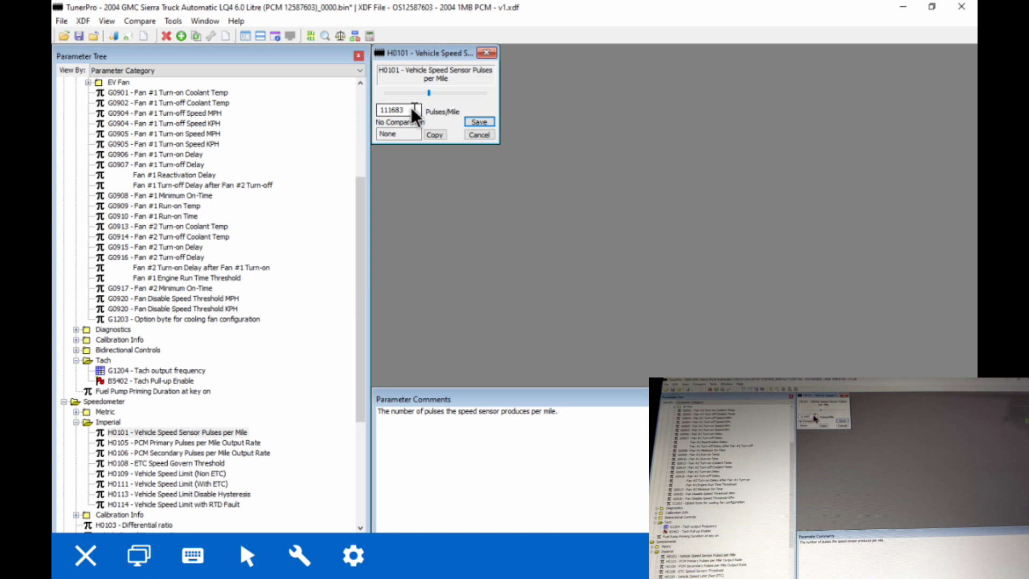
{"action": "left_click_drag", "start_coordinate": [411, 109], "coordinate": [367, 110]}
{"action": "type", "text": "98"}
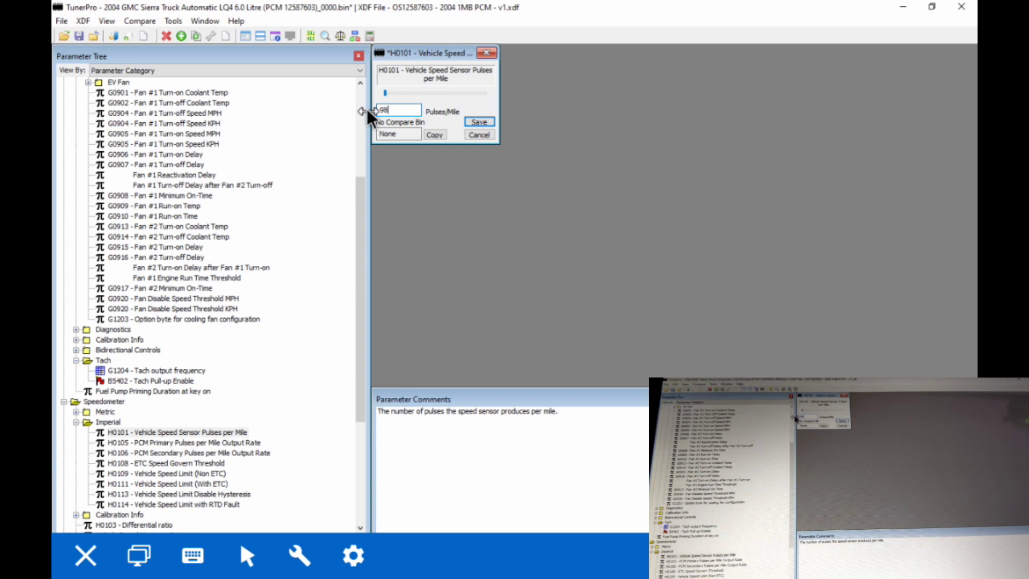
{"action": "type", "text": "561"}
{"action": "left_click", "coordinate": [470, 119]}
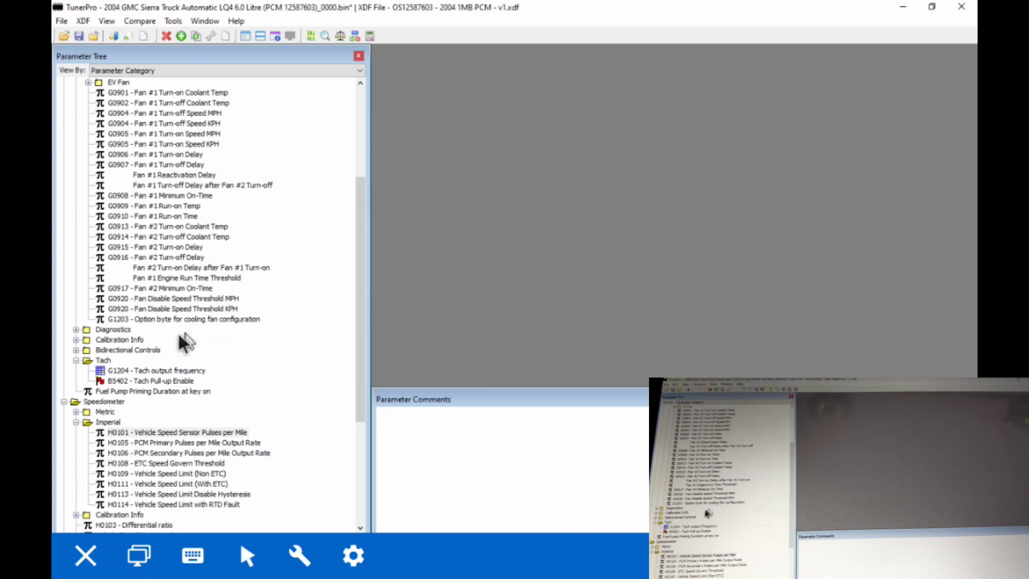
Set H0103 Differential ratio from 4.100 to 3.73:1 and save it
{"action": "scroll", "coordinate": [172, 345], "scroll_direction": "down", "scroll_amount": 6}
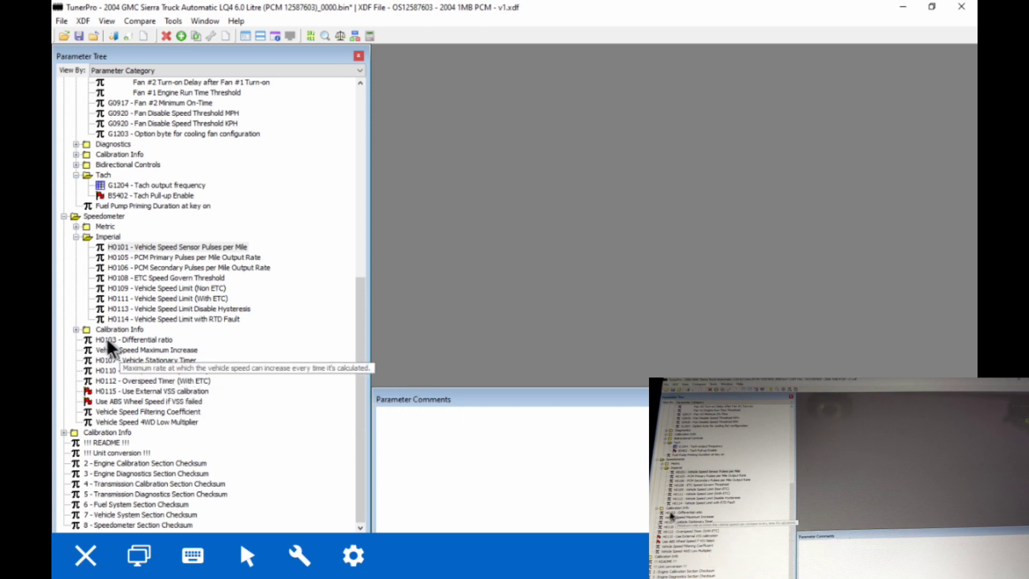
{"action": "double_click", "coordinate": [131, 339]}
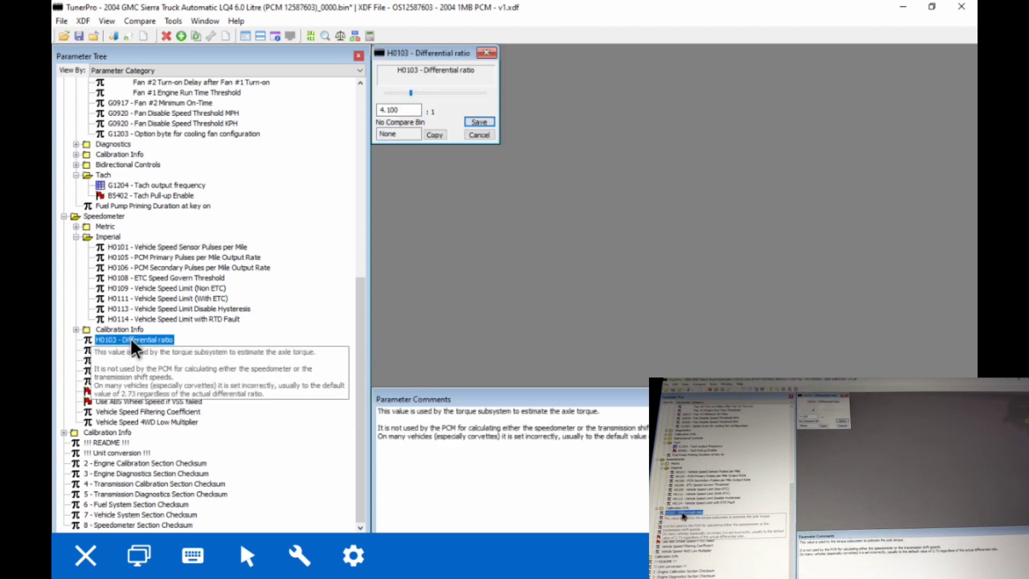
{"action": "left_click", "coordinate": [397, 111]}
{"action": "double_click", "coordinate": [397, 111]}
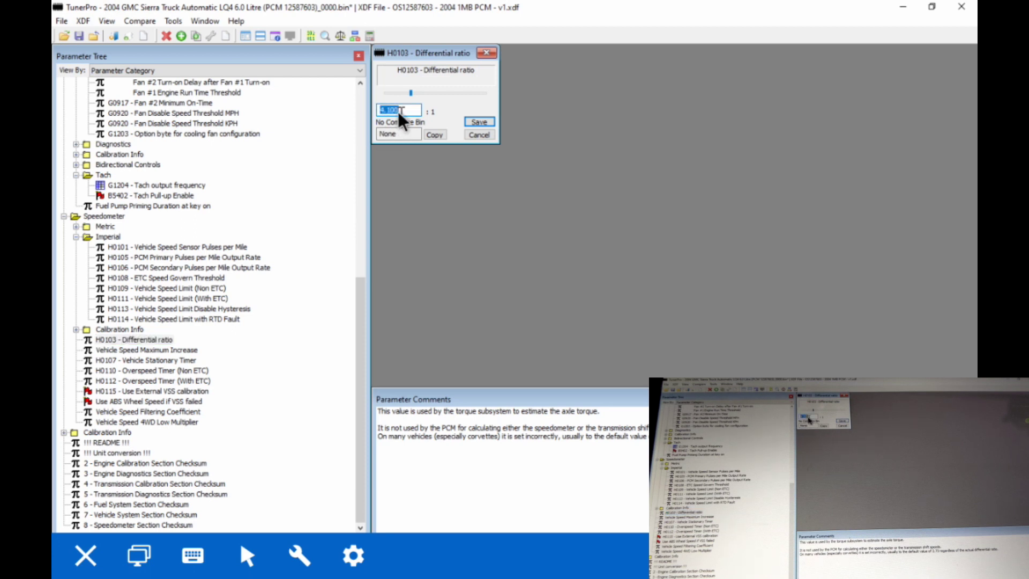
{"action": "type", "text": "3.73"}
{"action": "left_click", "coordinate": [485, 119]}
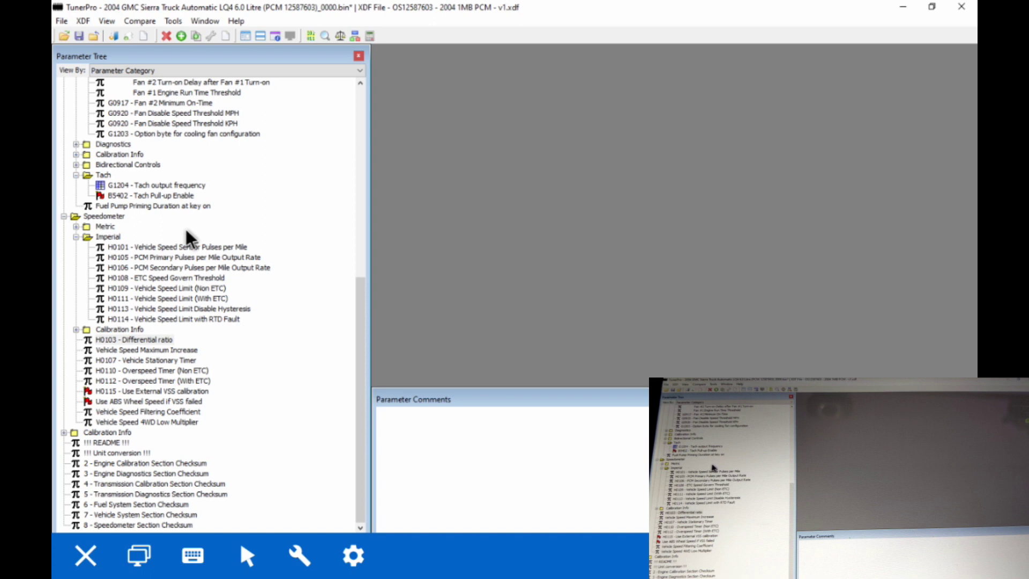
Collapse the Speedometer, Tach, Calibration Info and Diagnostics groups in the parameter tree
{"action": "left_click", "coordinate": [65, 215]}
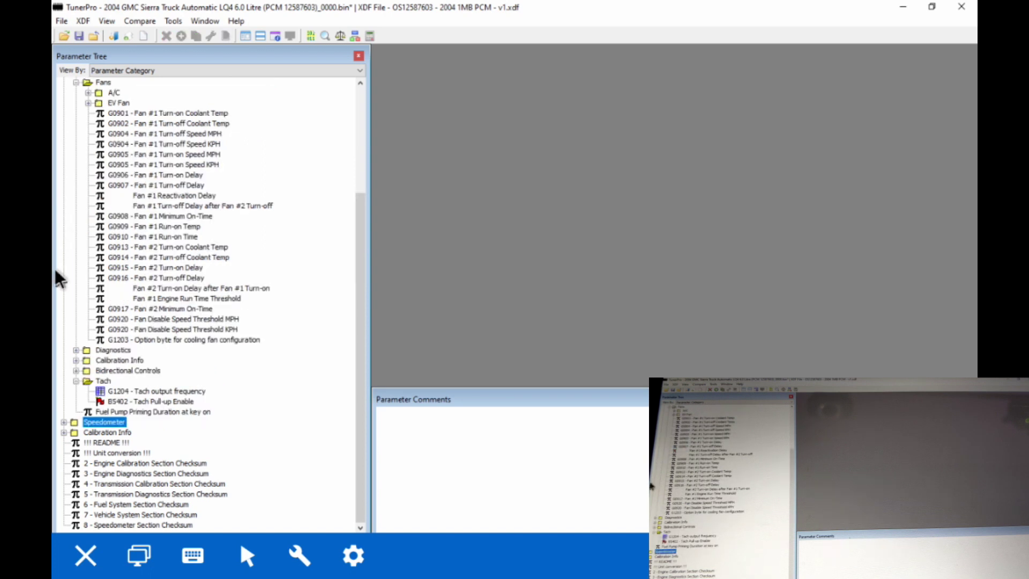
{"action": "left_click", "coordinate": [77, 380]}
{"action": "left_click", "coordinate": [76, 380]}
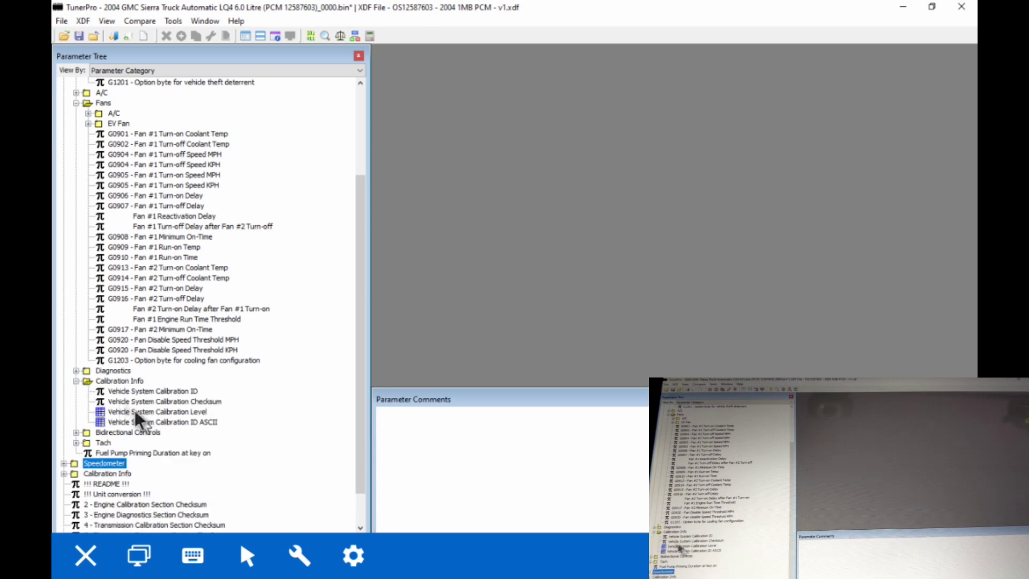
{"action": "left_click", "coordinate": [77, 381]}
{"action": "left_click", "coordinate": [78, 371]}
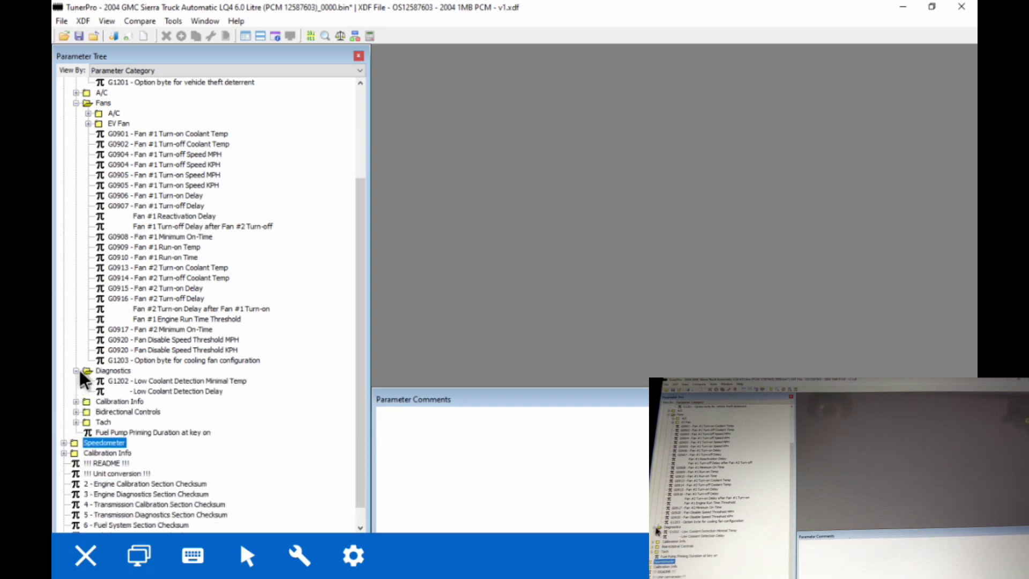
{"action": "left_click", "coordinate": [78, 370]}
Collapse the Fans group and expand Vehicle System › Vehicle Platform
{"action": "scroll", "coordinate": [79, 370], "scroll_direction": "up", "scroll_amount": 4}
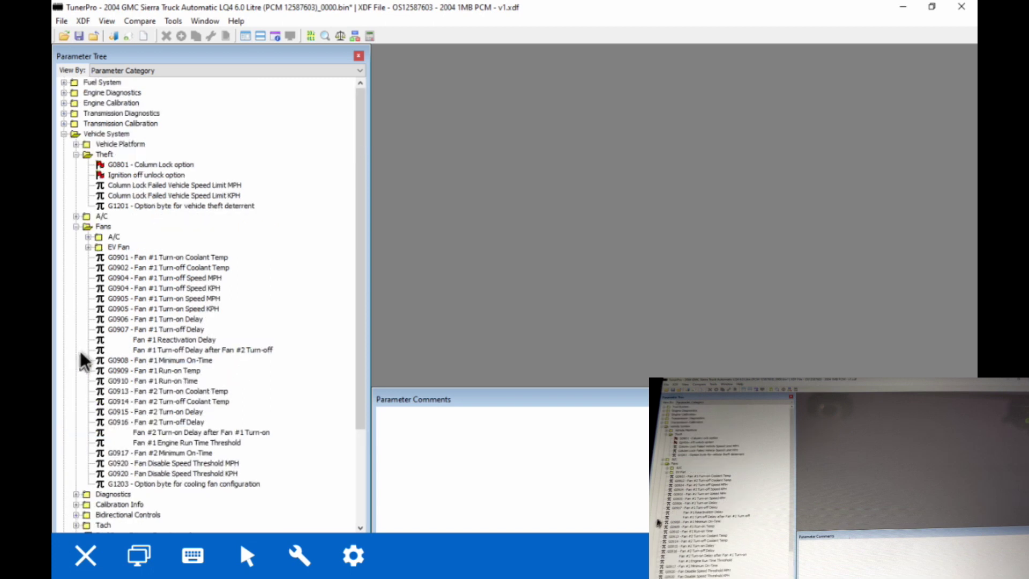
{"action": "left_click", "coordinate": [88, 248]}
{"action": "left_click", "coordinate": [76, 226]}
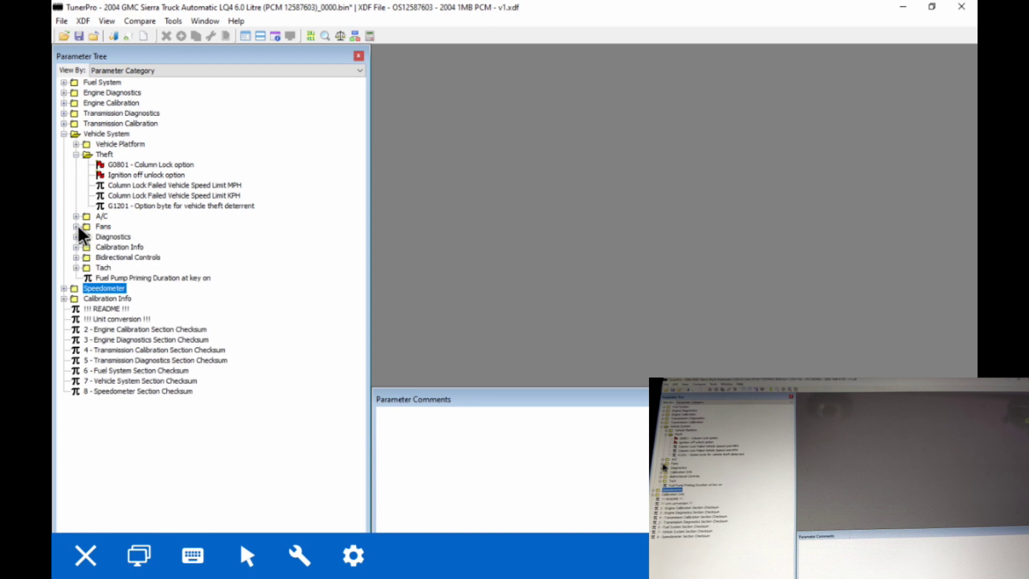
{"action": "left_click", "coordinate": [77, 145]}
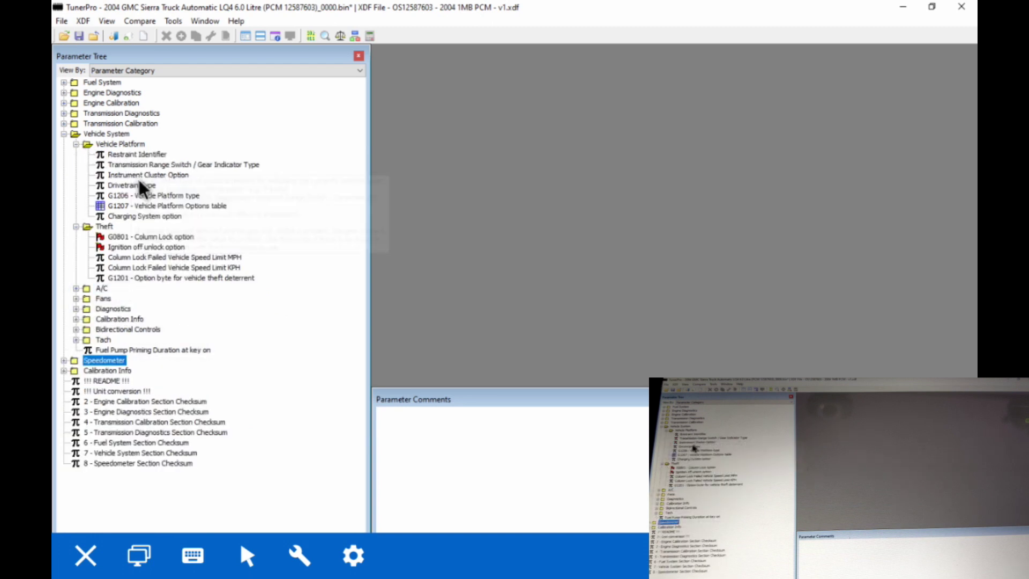
Open the G1207 Vehicle Platform Options table and set the GMT800 OIL P cell to 1
{"action": "double_click", "coordinate": [152, 206]}
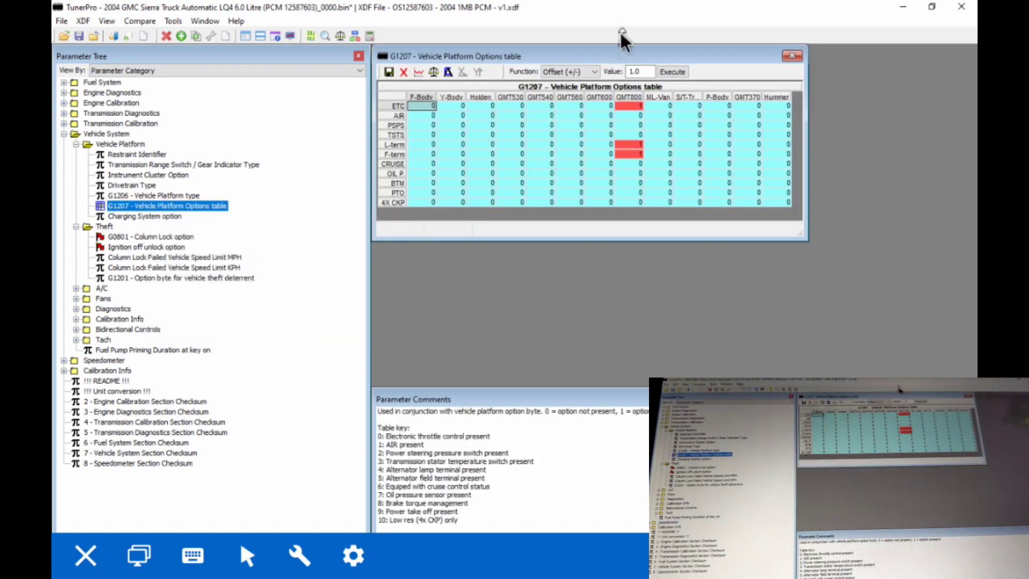
{"action": "left_click", "coordinate": [635, 173]}
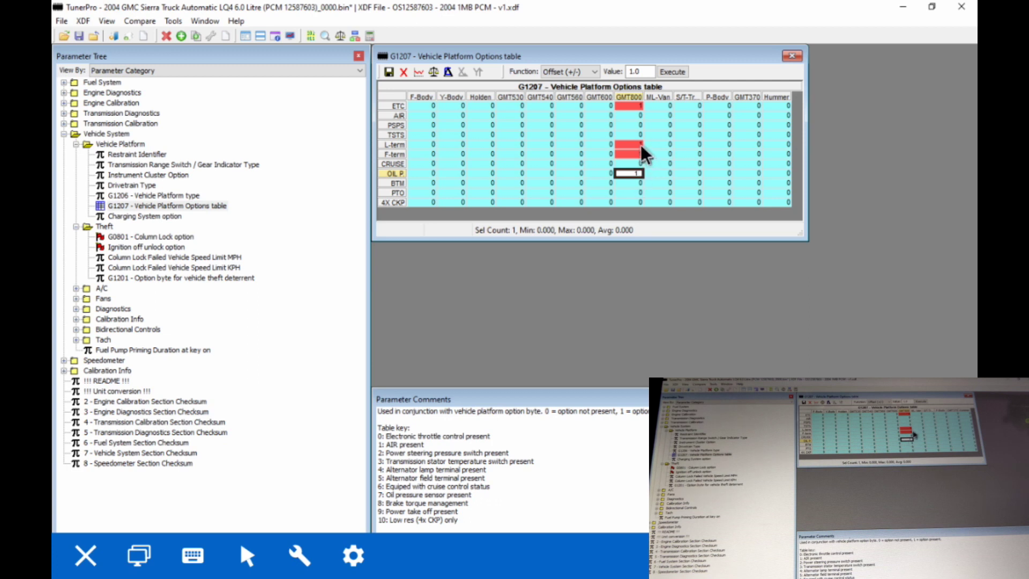
{"action": "type", "text": "1"}
{"action": "left_click", "coordinate": [636, 105]}
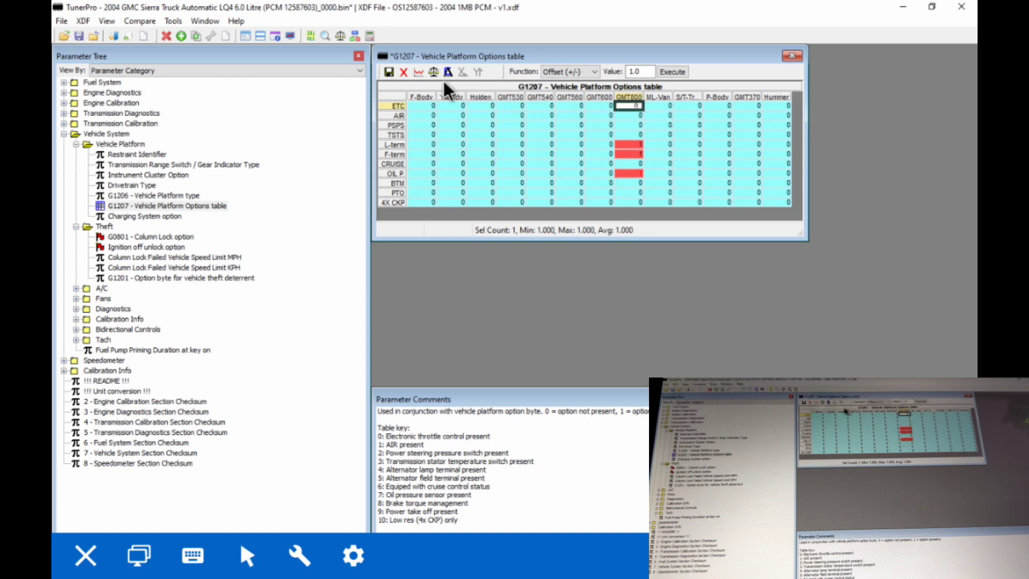
Close the options table and save Transmission Range Switch / Gear Indicator Type as 0 (None)
{"action": "left_click", "coordinate": [390, 70]}
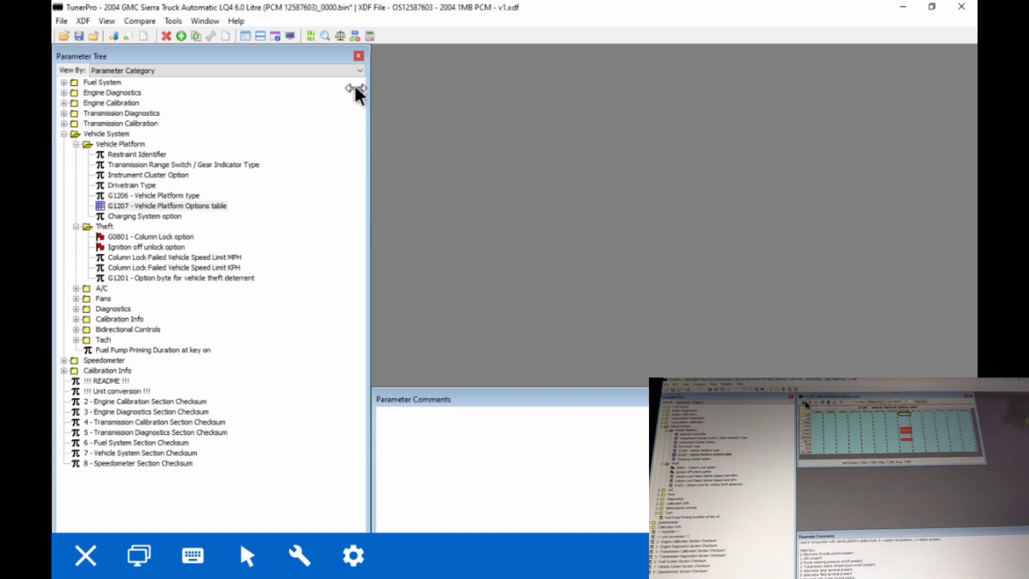
{"action": "double_click", "coordinate": [197, 164]}
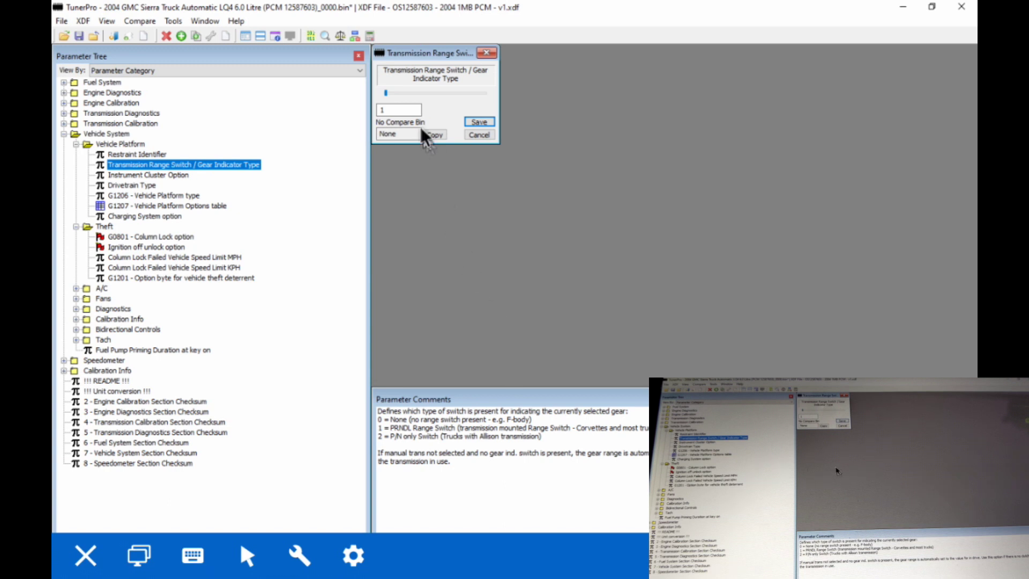
{"action": "left_click", "coordinate": [390, 107]}
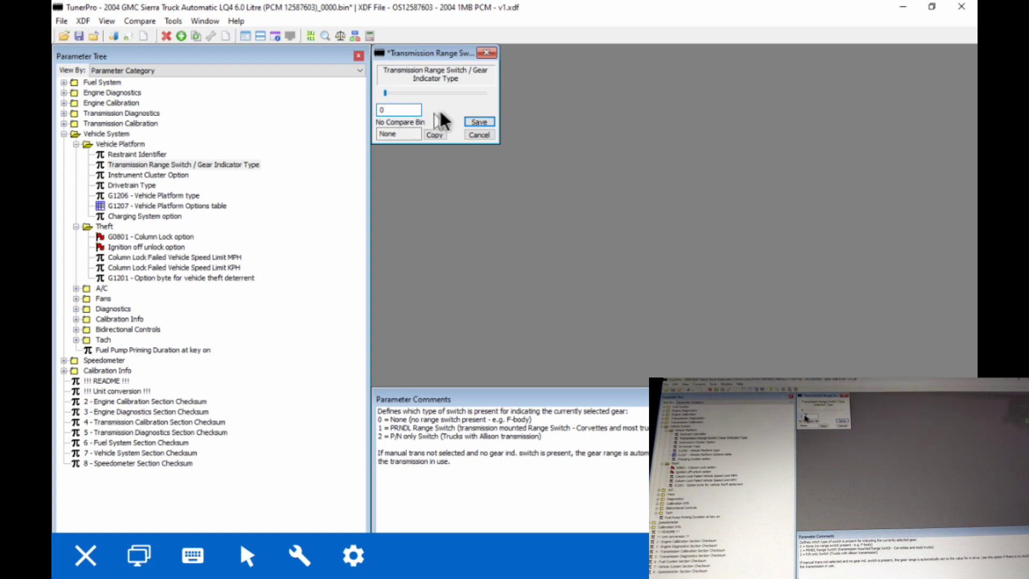
{"action": "left_click", "coordinate": [478, 123]}
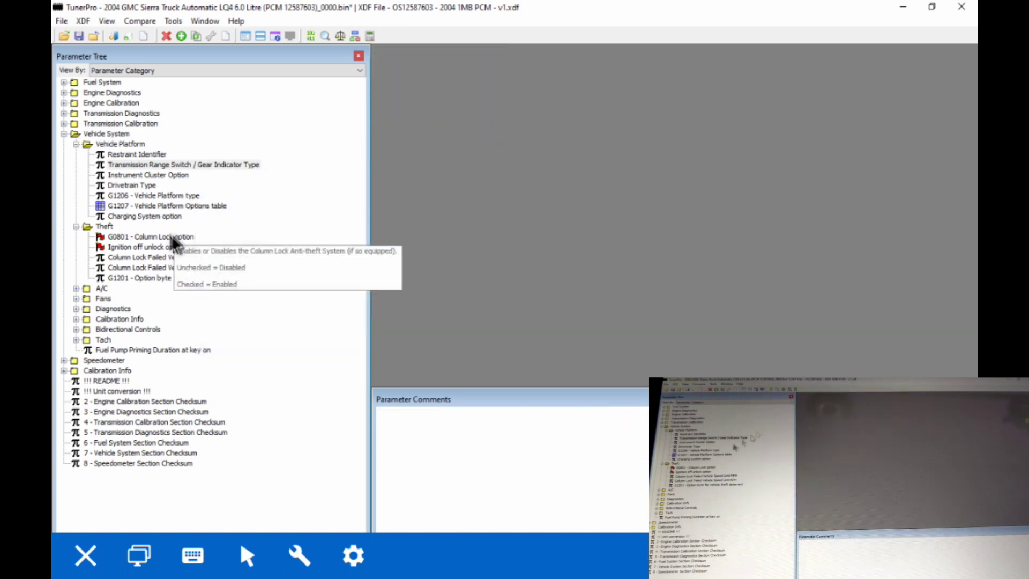
Open C6001 Engine DTC Processing Enablers from Engine Diagnostics › DTC Processing and scroll its codes
{"action": "left_click", "coordinate": [63, 133]}
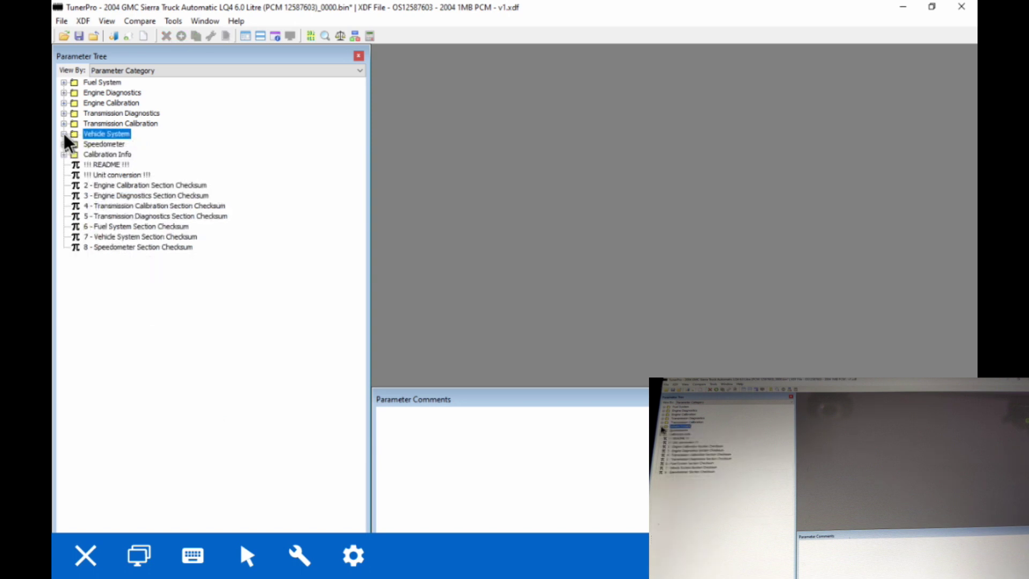
{"action": "left_click", "coordinate": [63, 92]}
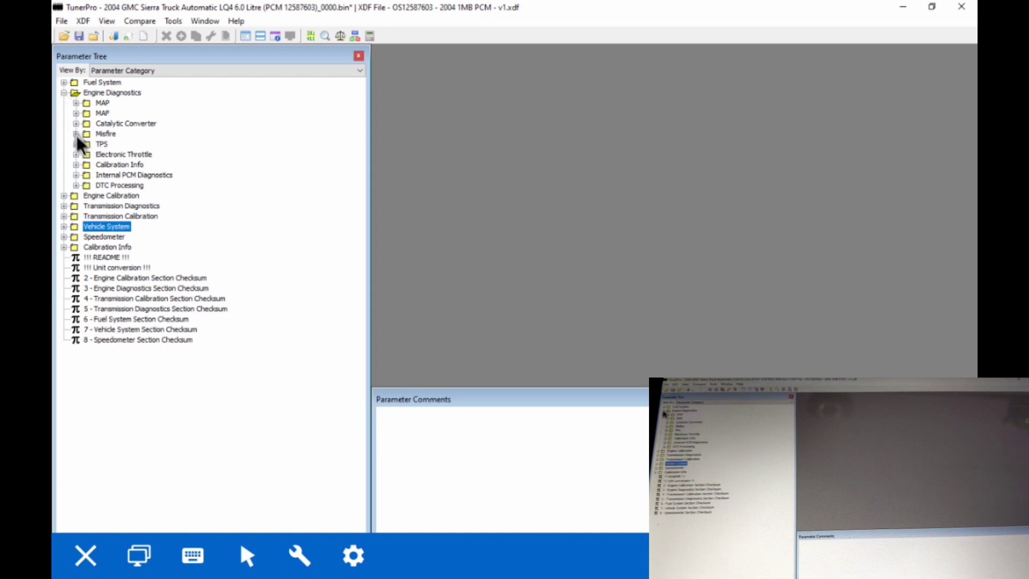
{"action": "left_click", "coordinate": [76, 184]}
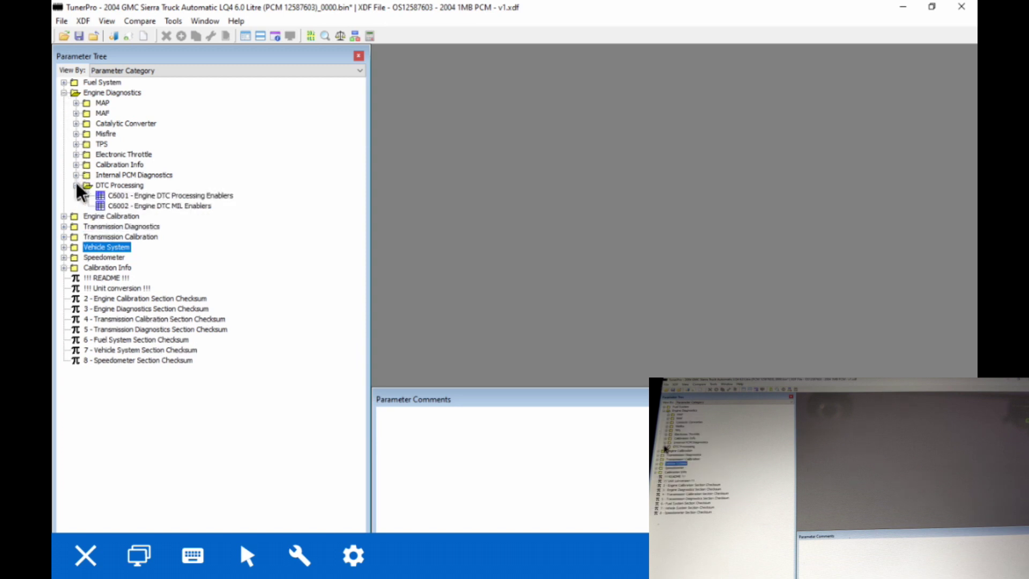
{"action": "double_click", "coordinate": [147, 195]}
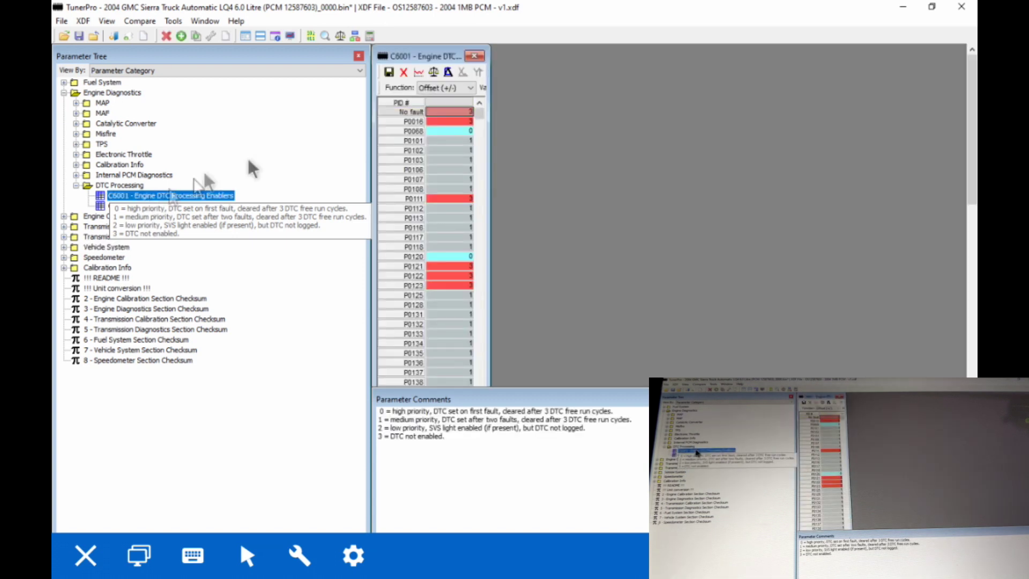
{"action": "scroll", "coordinate": [417, 195], "scroll_direction": "down", "scroll_amount": 4}
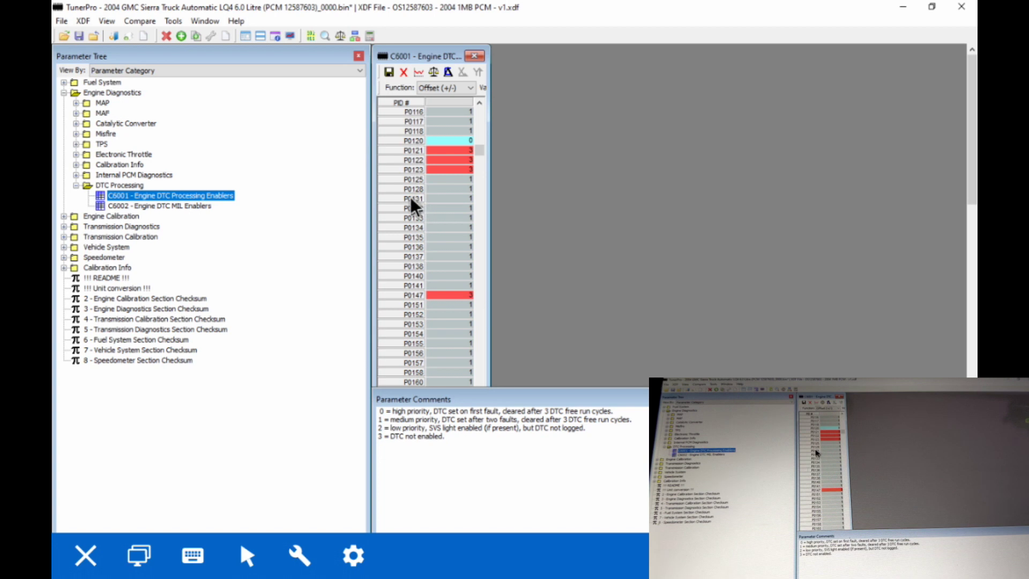
{"action": "scroll", "coordinate": [411, 200], "scroll_direction": "down", "scroll_amount": 4}
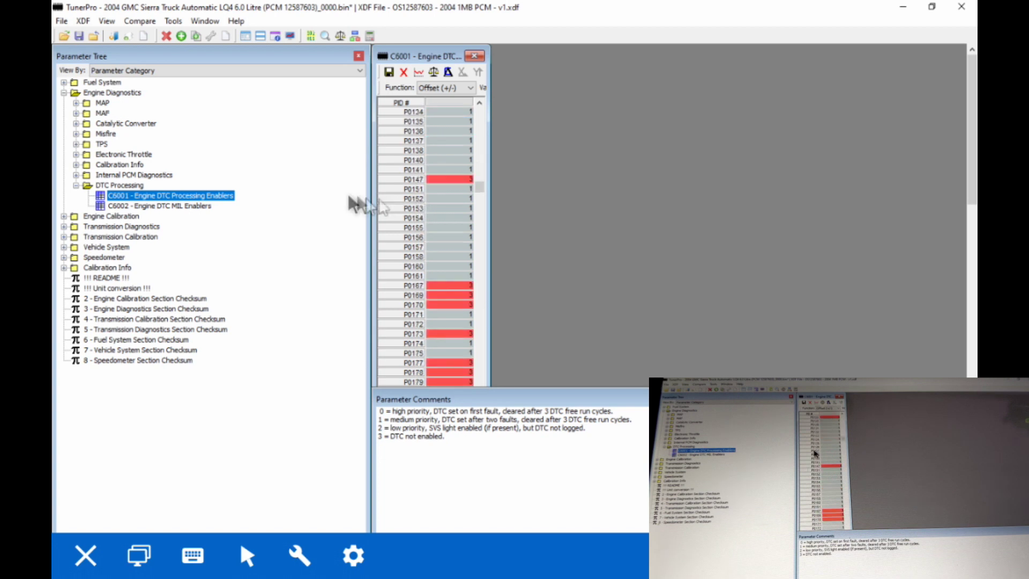
Open C6002 Engine DTC MIL Enablers beside C6001 and compare codes P0190 and P0152
{"action": "double_click", "coordinate": [203, 207]}
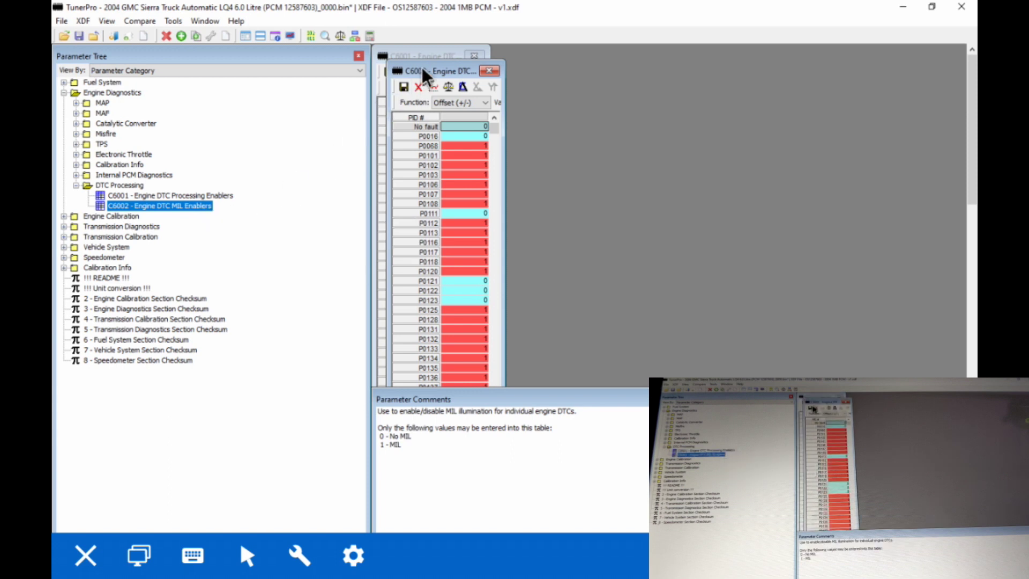
{"action": "left_click_drag", "start_coordinate": [422, 68], "coordinate": [525, 56]}
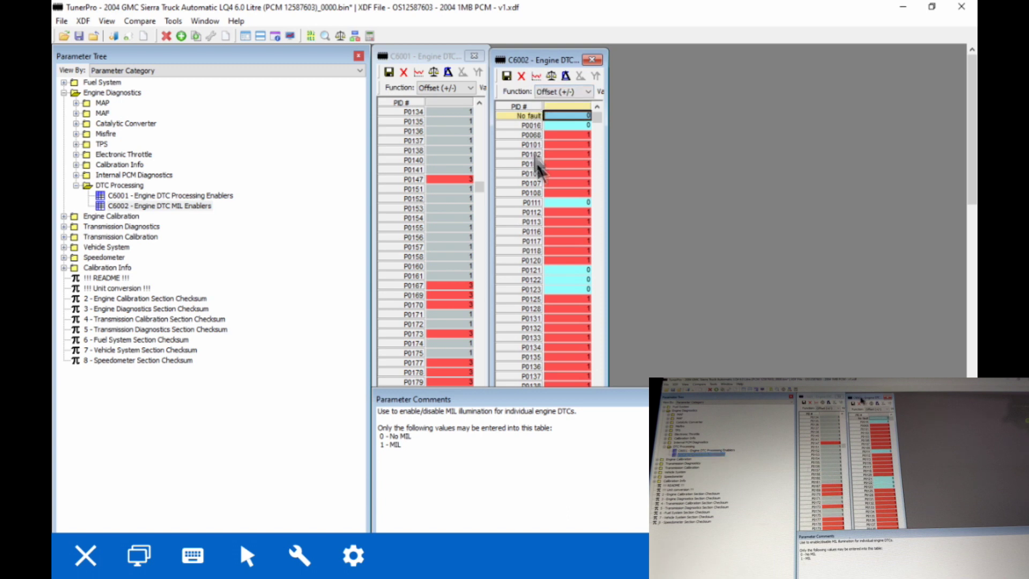
{"action": "scroll", "coordinate": [525, 176], "scroll_direction": "down", "scroll_amount": 15}
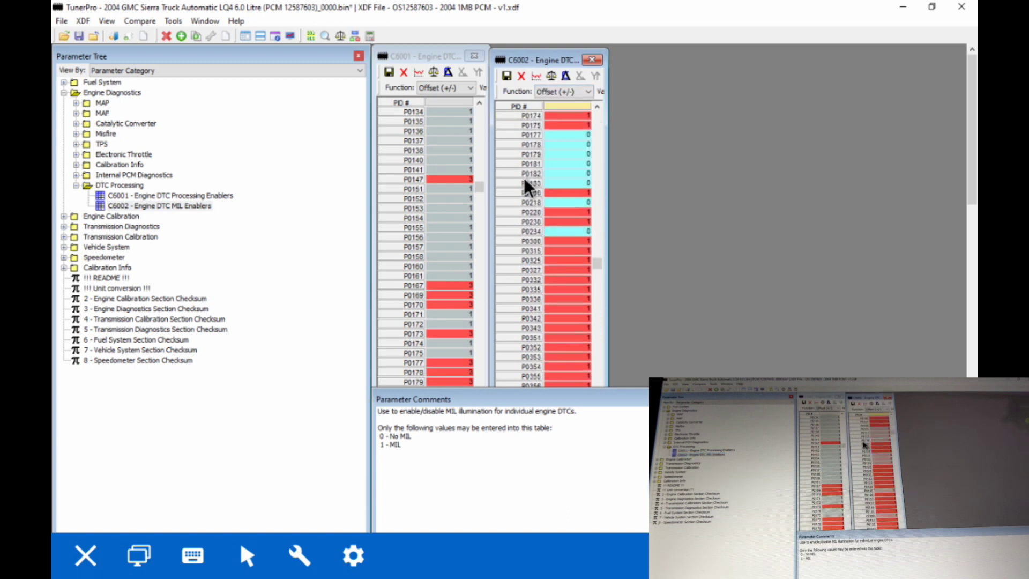
{"action": "left_click", "coordinate": [519, 187]}
{"action": "scroll", "coordinate": [519, 188], "scroll_direction": "down", "scroll_amount": 2}
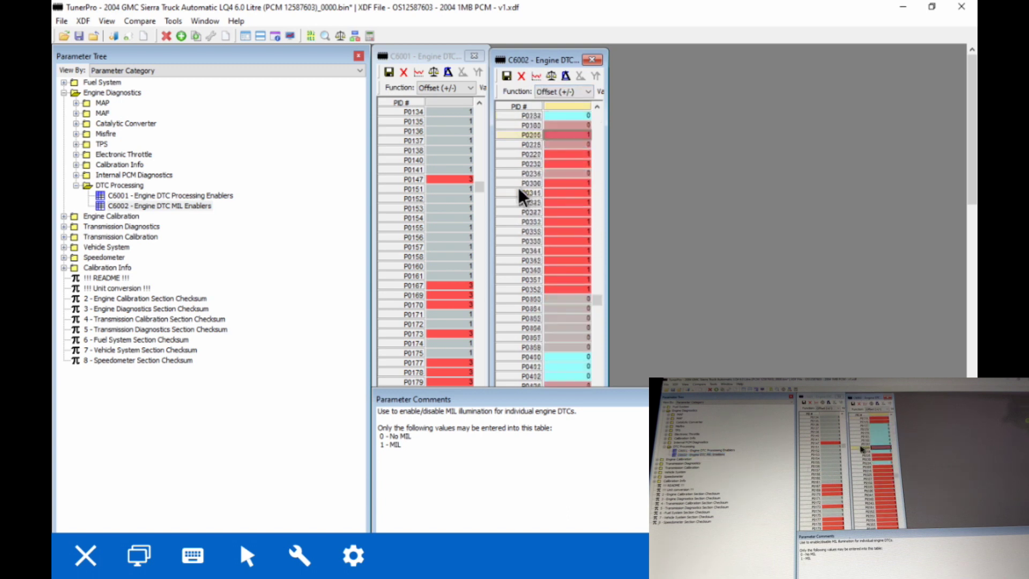
{"action": "scroll", "coordinate": [519, 188], "scroll_direction": "down", "scroll_amount": 2}
{"action": "left_click", "coordinate": [411, 201]}
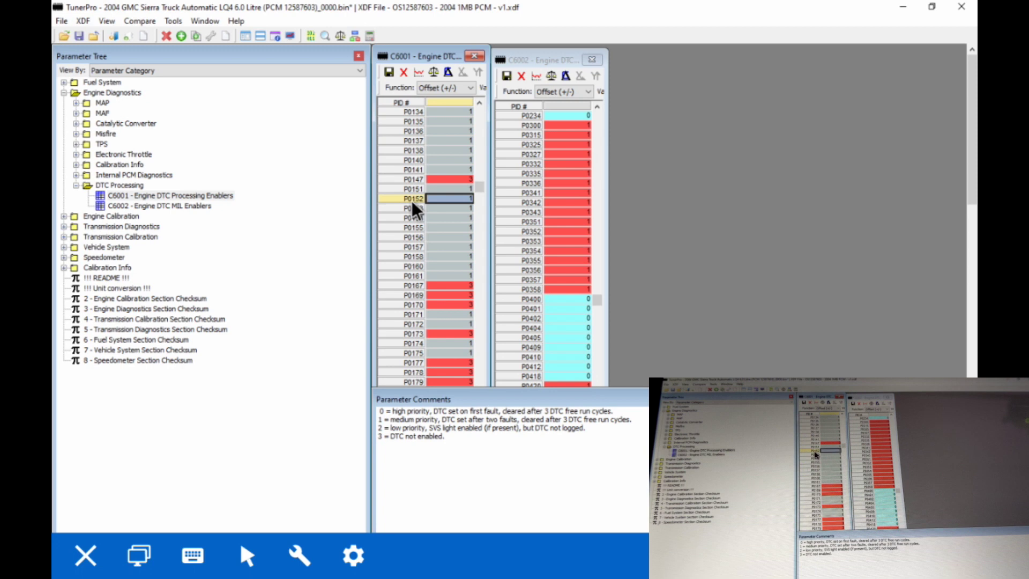
Scroll further through the DTC tables, then collapse Engine Diagnostics and expand Fuel System
{"action": "scroll", "coordinate": [411, 200], "scroll_direction": "down", "scroll_amount": 10}
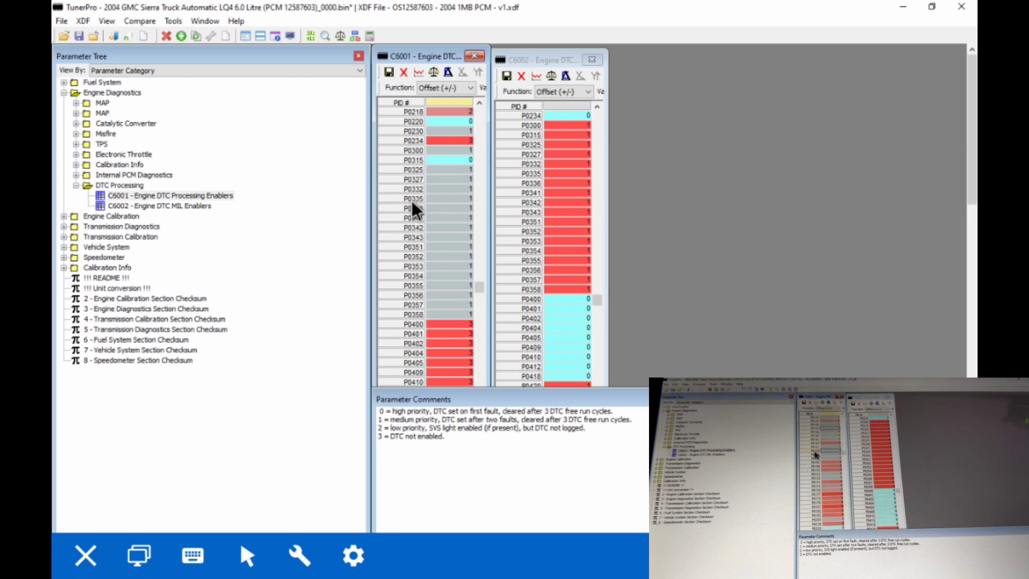
{"action": "scroll", "coordinate": [412, 202], "scroll_direction": "down", "scroll_amount": 2}
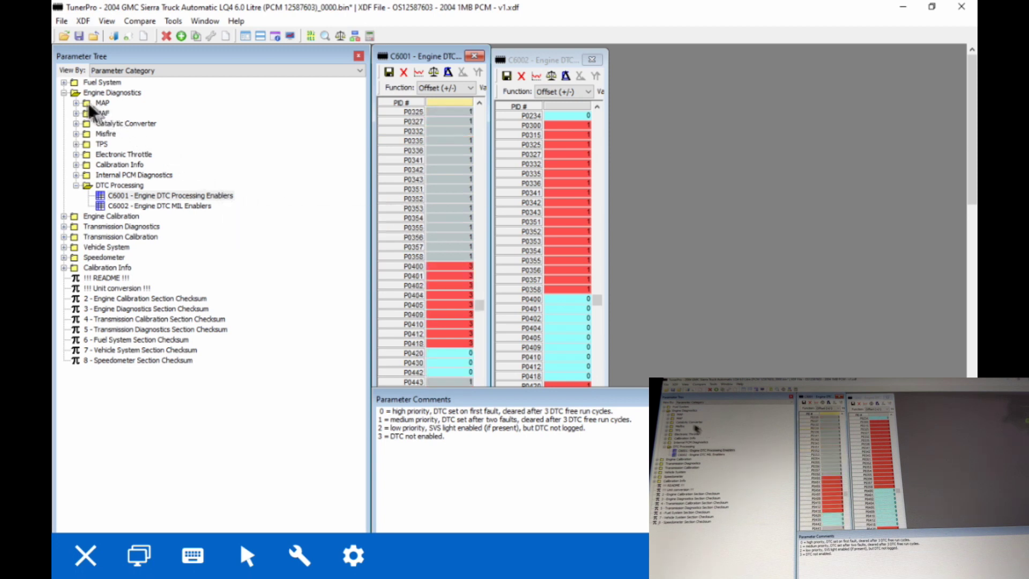
{"action": "left_click", "coordinate": [64, 91]}
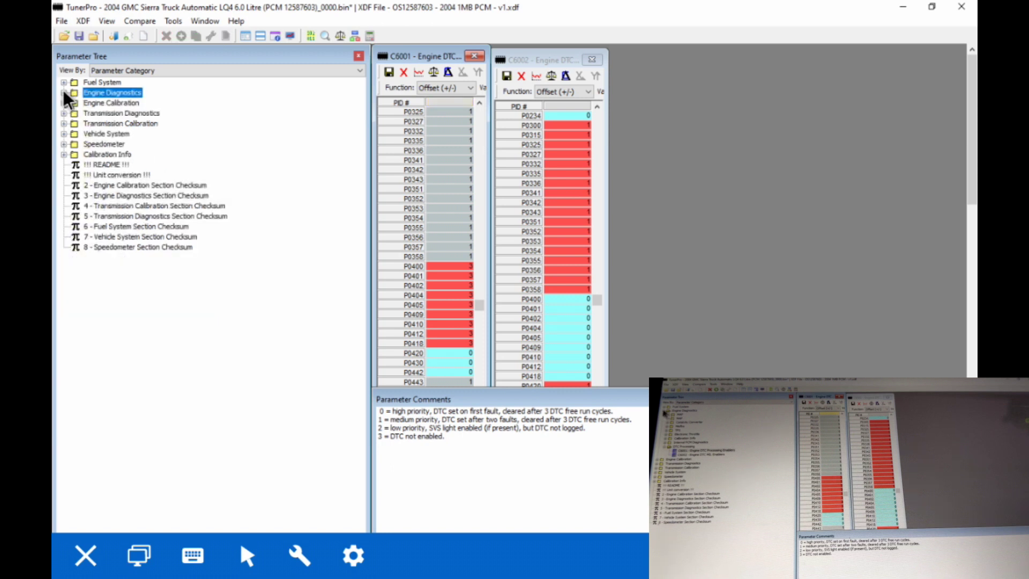
{"action": "left_click", "coordinate": [64, 79]}
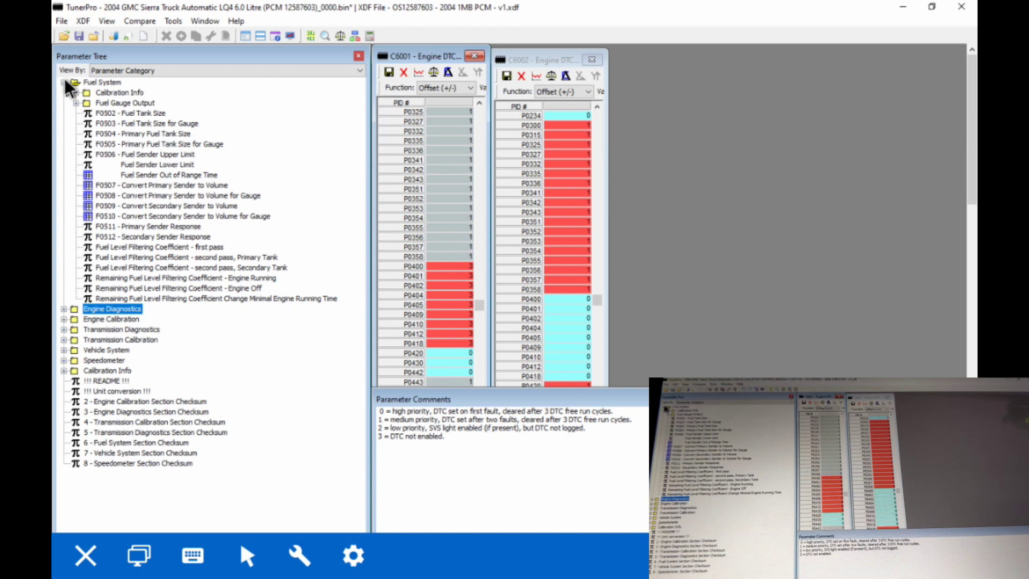
Save the bin as '2004 GMC Sierra Truck Automatic LQ4 6.0 Litre (PCM 12587603)edit.bin'
{"action": "left_click", "coordinate": [65, 79]}
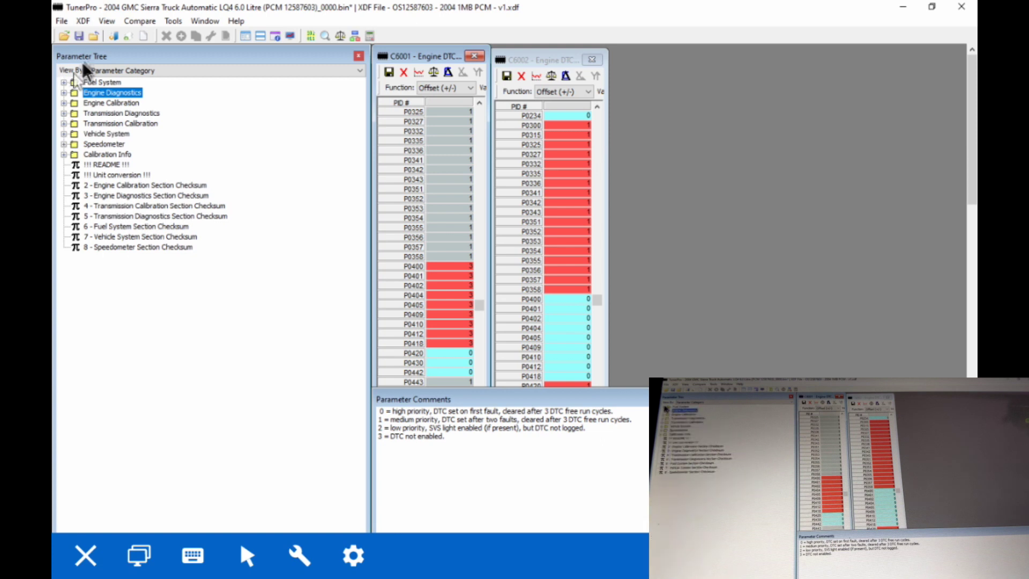
{"action": "left_click", "coordinate": [61, 21]}
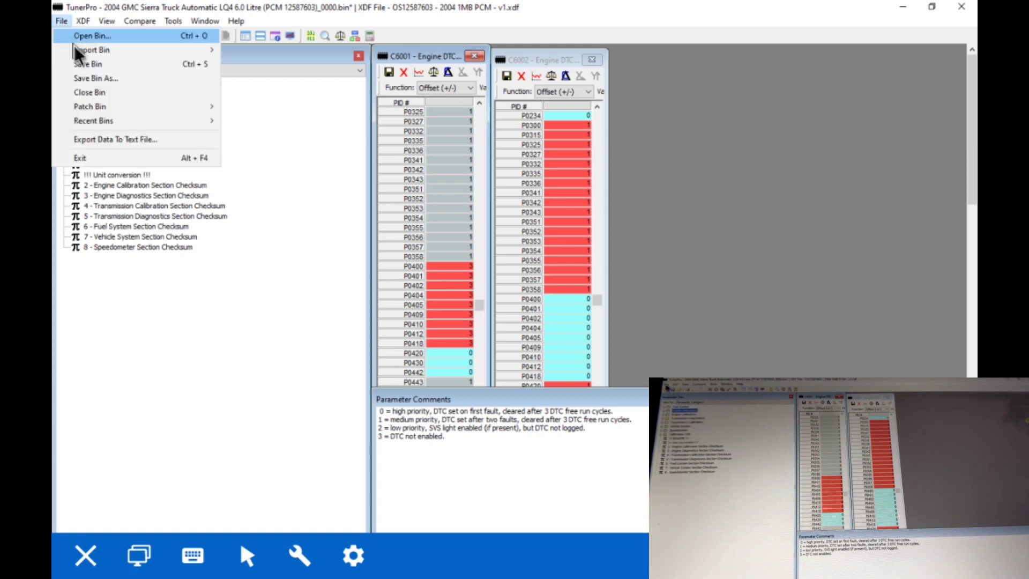
{"action": "left_click", "coordinate": [84, 76]}
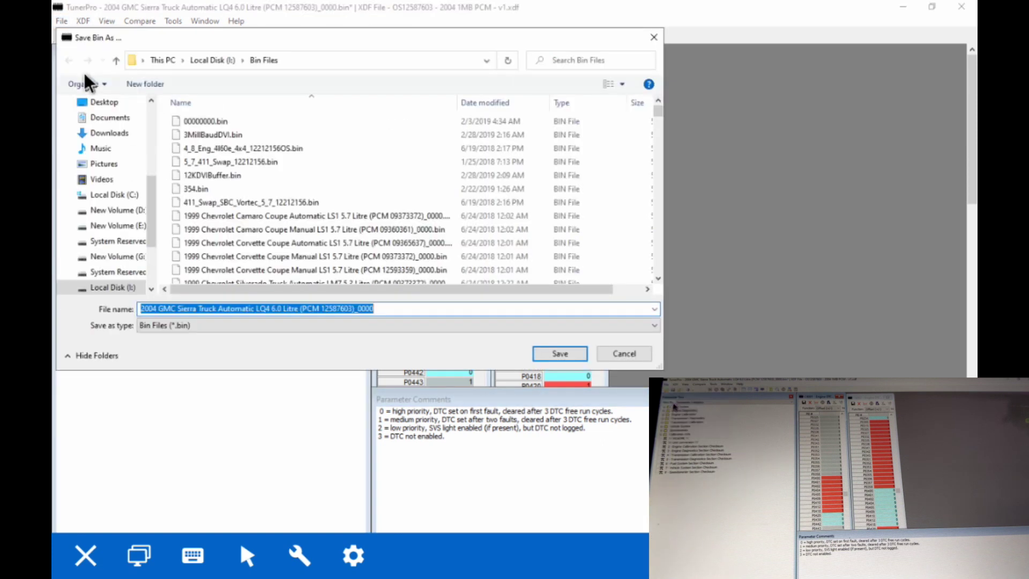
{"action": "left_click", "coordinate": [355, 309]}
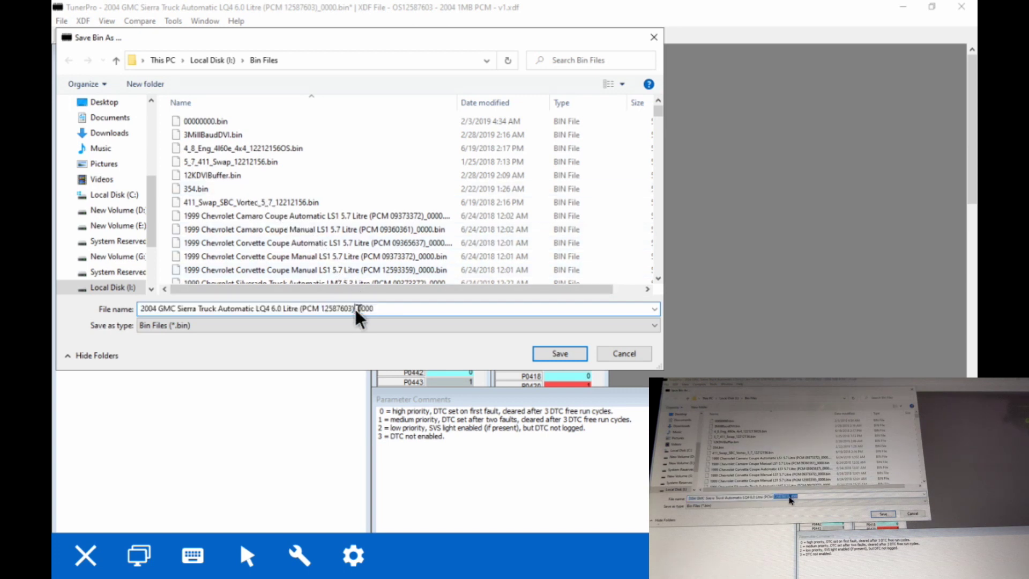
{"action": "left_click_drag", "start_coordinate": [355, 308], "coordinate": [382, 307]}
{"action": "type", "text": "edit"}
{"action": "left_click", "coordinate": [543, 349]}
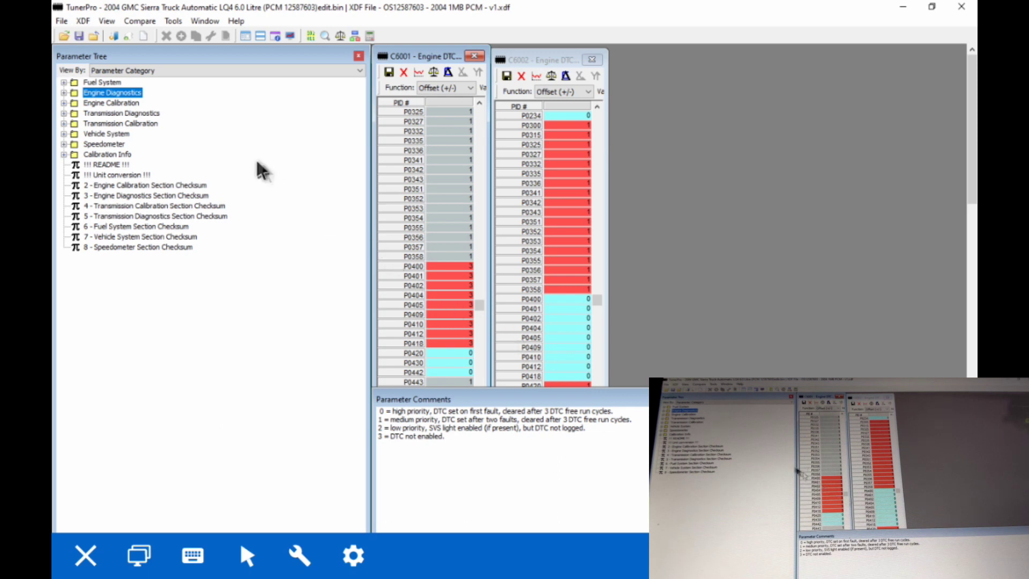
Close the edited bin file and exit TunerPro
{"action": "left_click", "coordinate": [61, 20]}
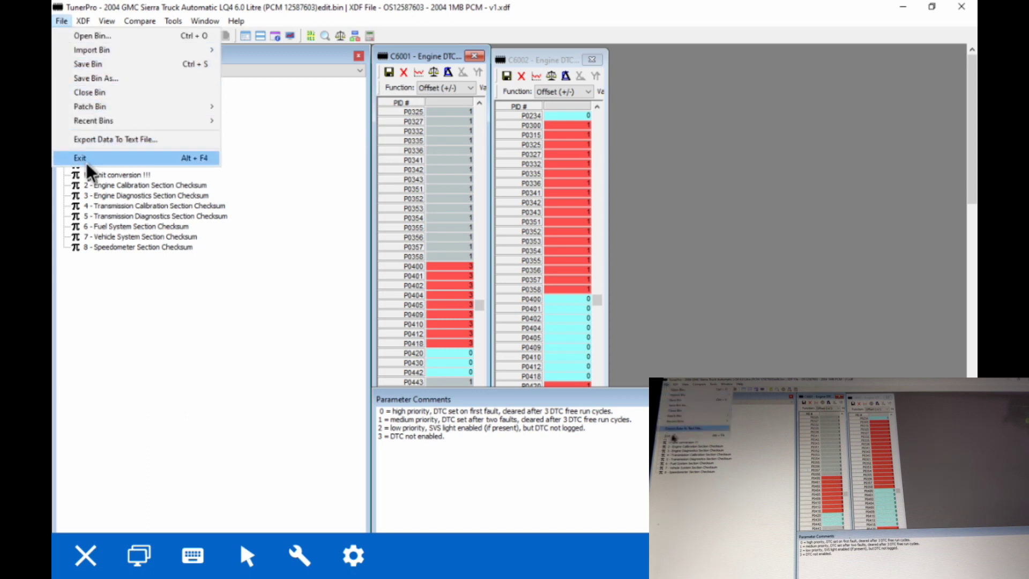
{"action": "left_click", "coordinate": [89, 92]}
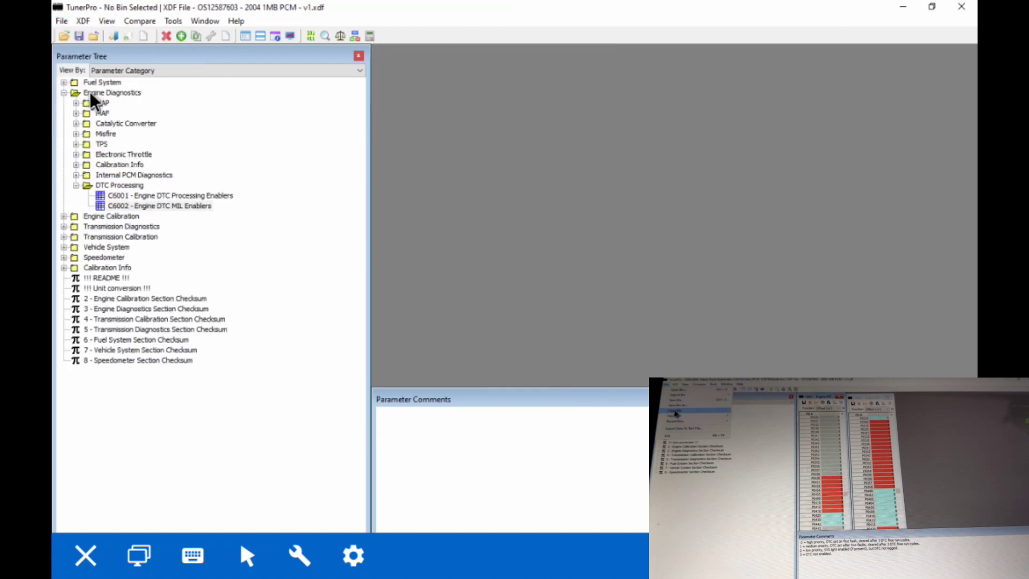
{"action": "left_click", "coordinate": [61, 20]}
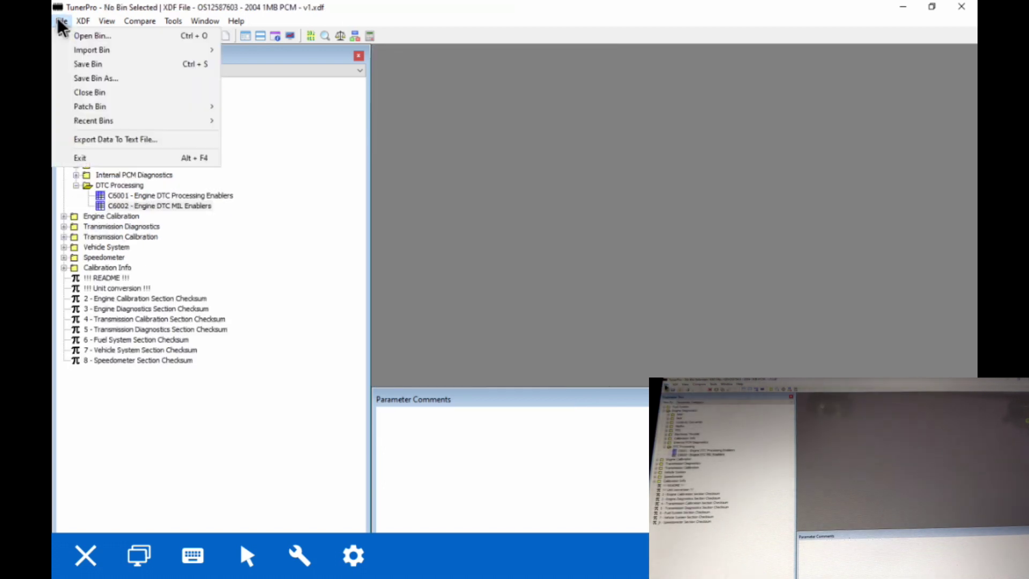
{"action": "left_click", "coordinate": [80, 158]}
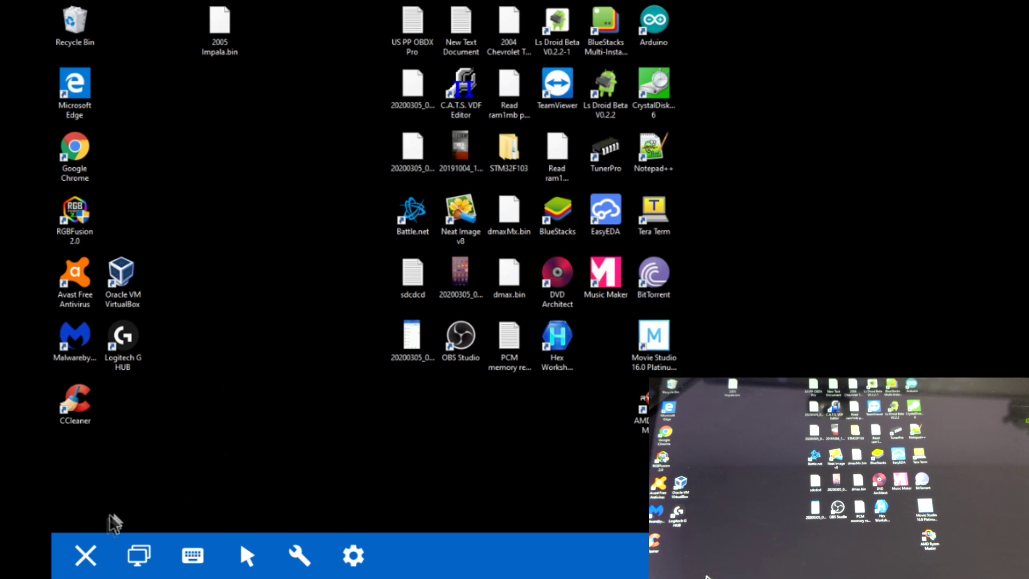
Bring up TeamViewer's Close connection? prompt for the remote session
{"action": "left_click", "coordinate": [86, 556]}
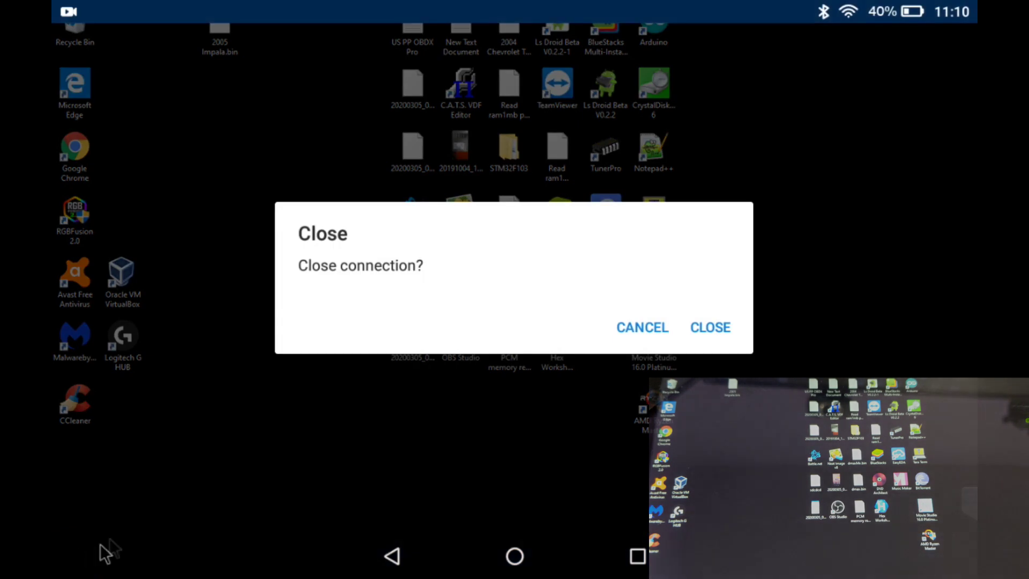